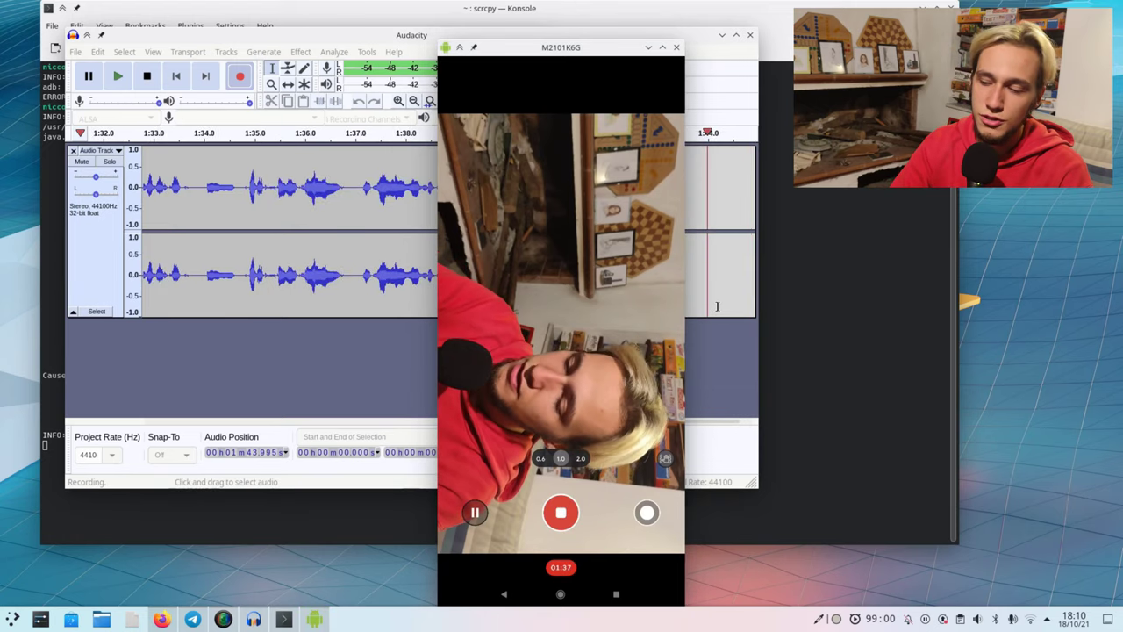
Step: Show an overview of all open windows and return to the normal view
key("ctrl+F9")
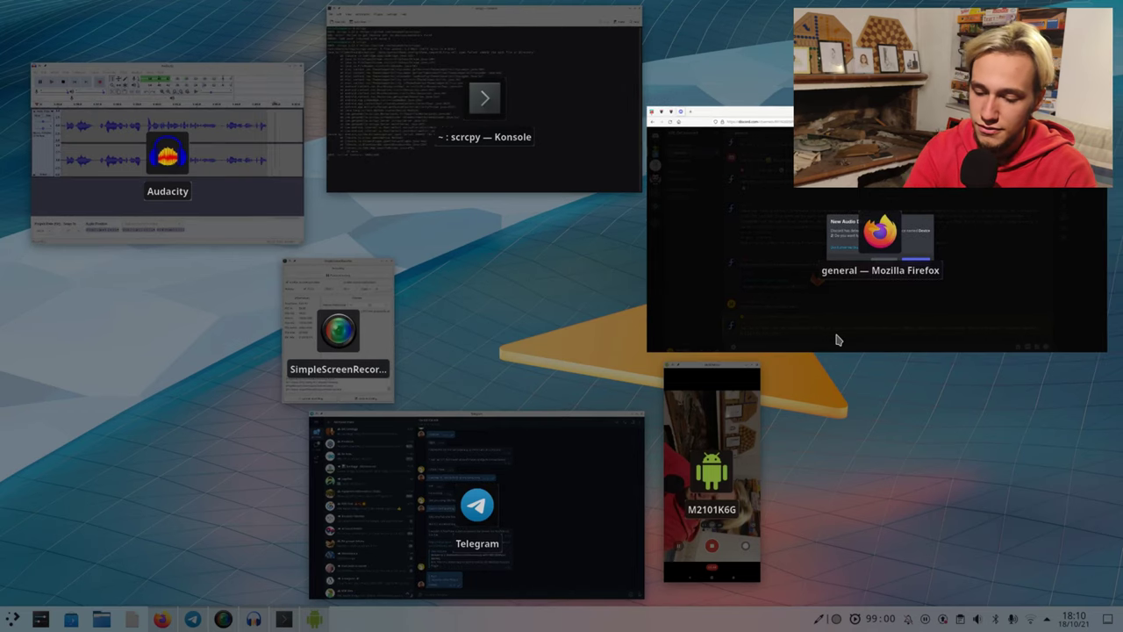
left_click(877, 477)
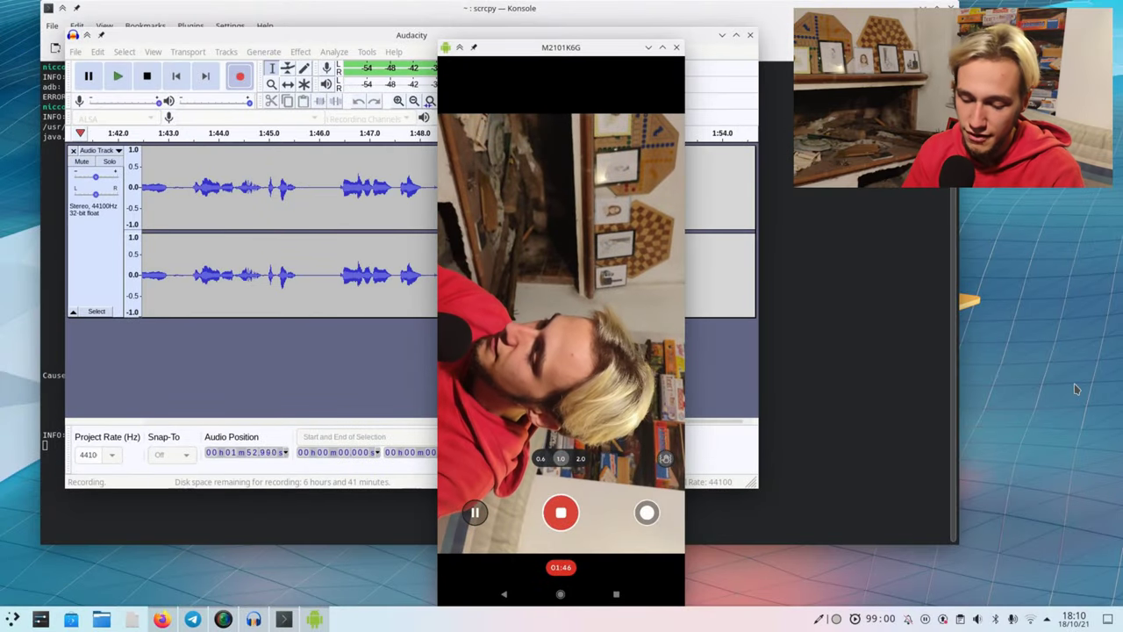
Step: Reveal the desktop behind the open windows and open the list of available widgets in edit mode
key("ctrl+F12")
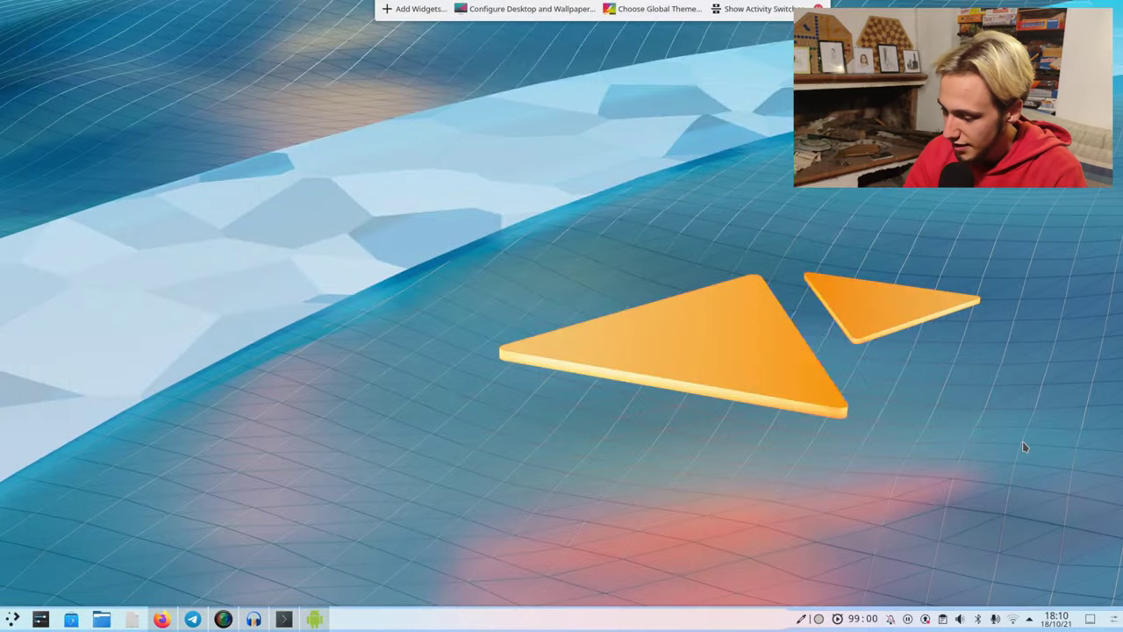
left_click(411, 9)
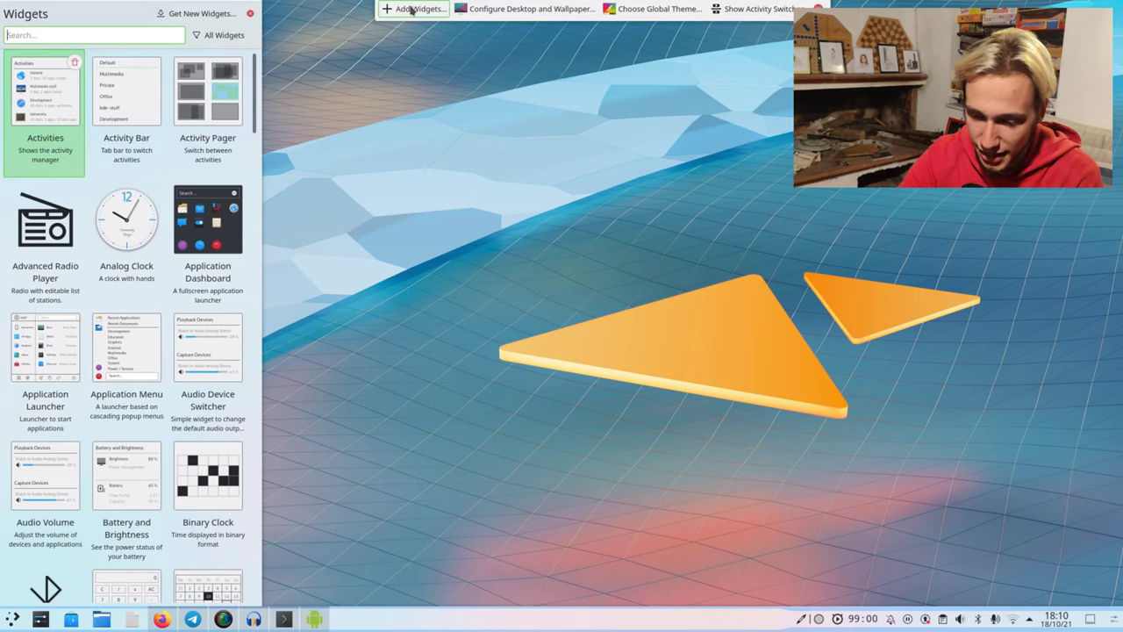
scroll(193, 492, "down", 3)
scroll(193, 492, "up", 3)
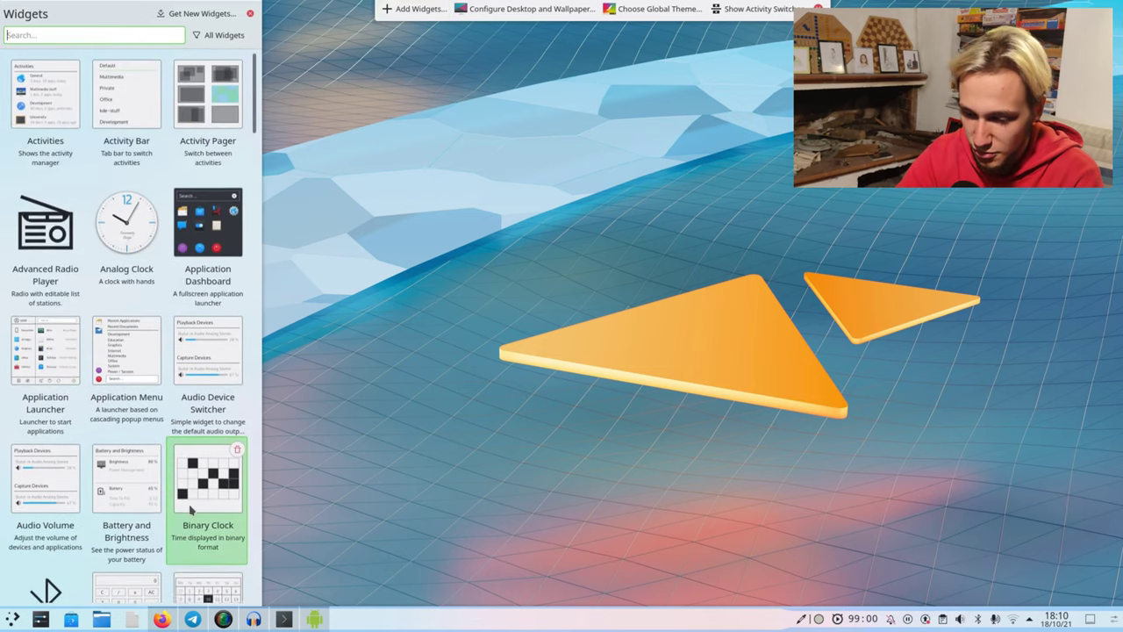
scroll(189, 508, "down", 1)
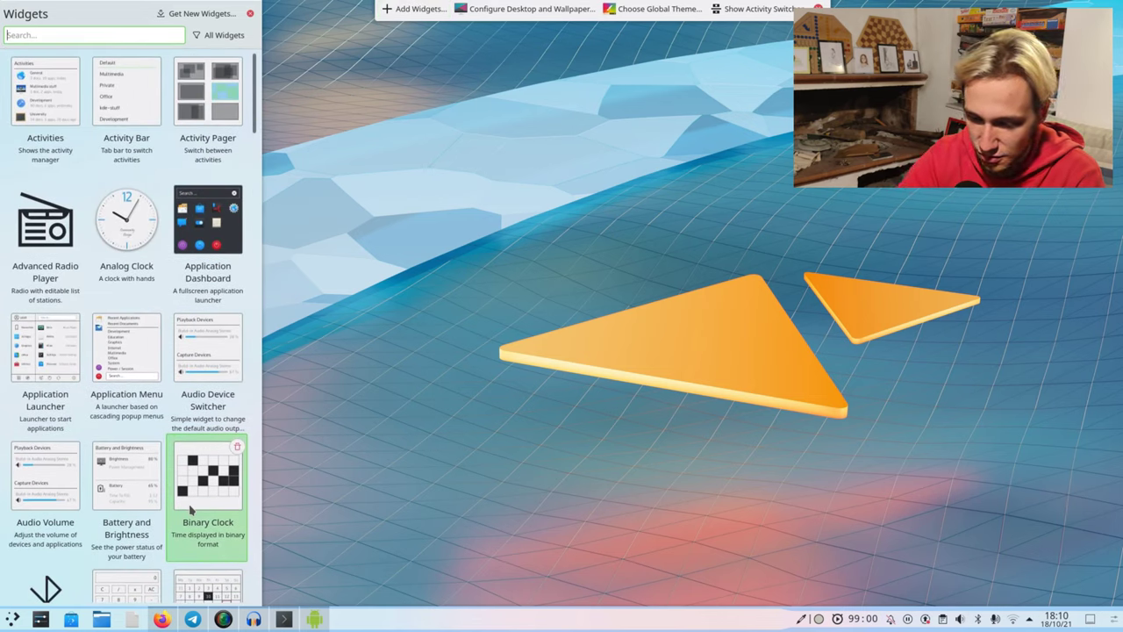
scroll(190, 491, "up", 1)
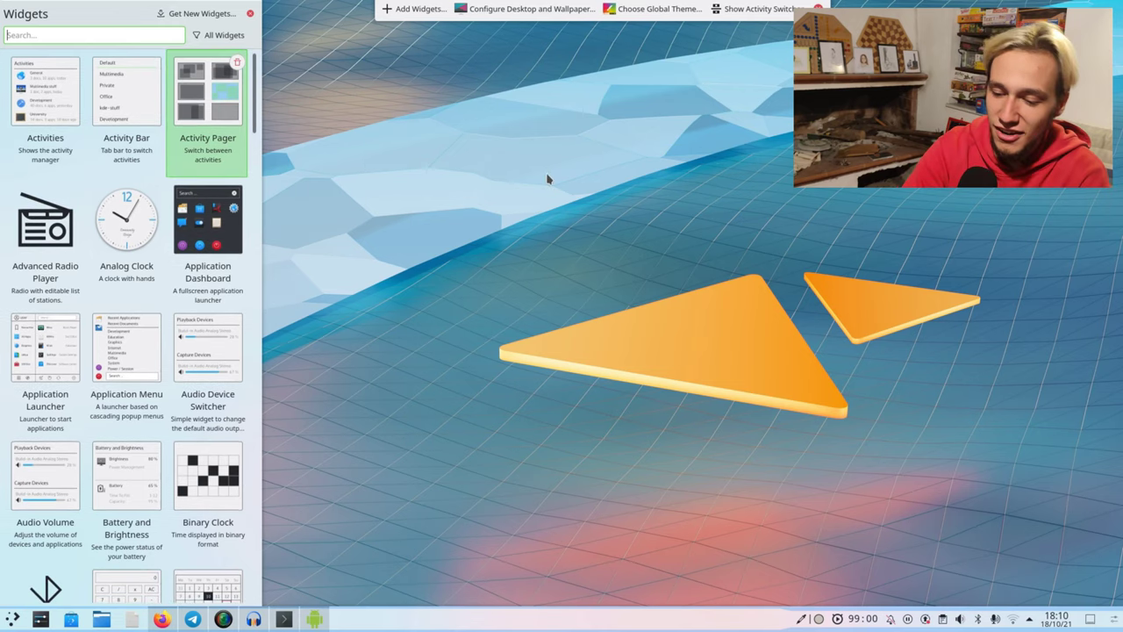
Step: Add the Activity Pager widget to the lower right area of the desktop, widen it and remove it again
left_click_drag(219, 120, 719, 261)
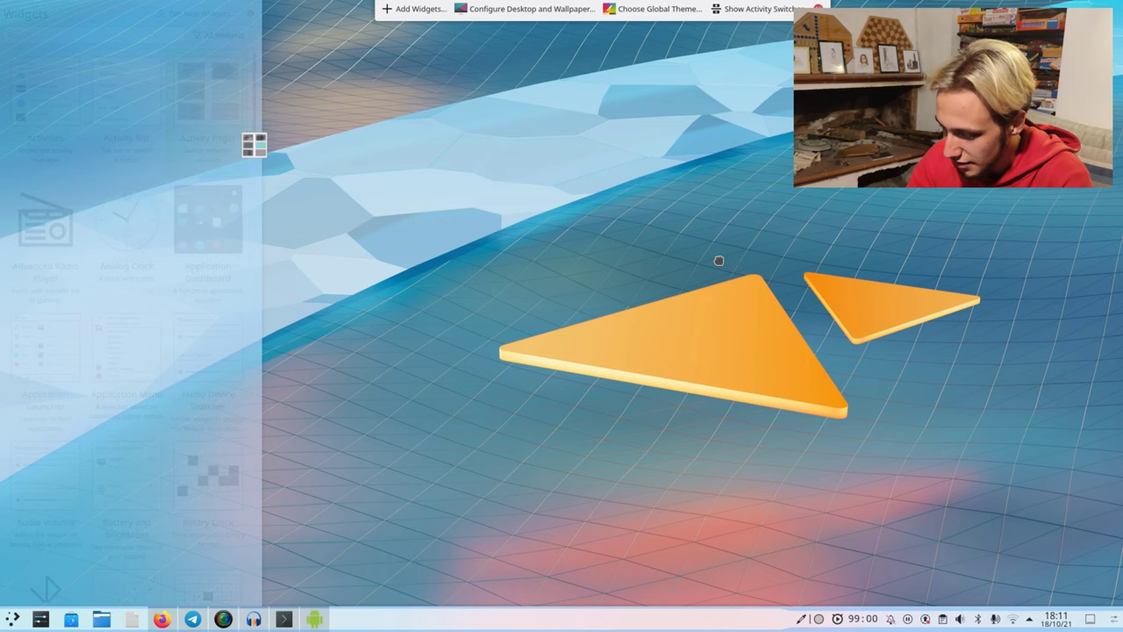
left_click_drag(719, 261, 917, 502)
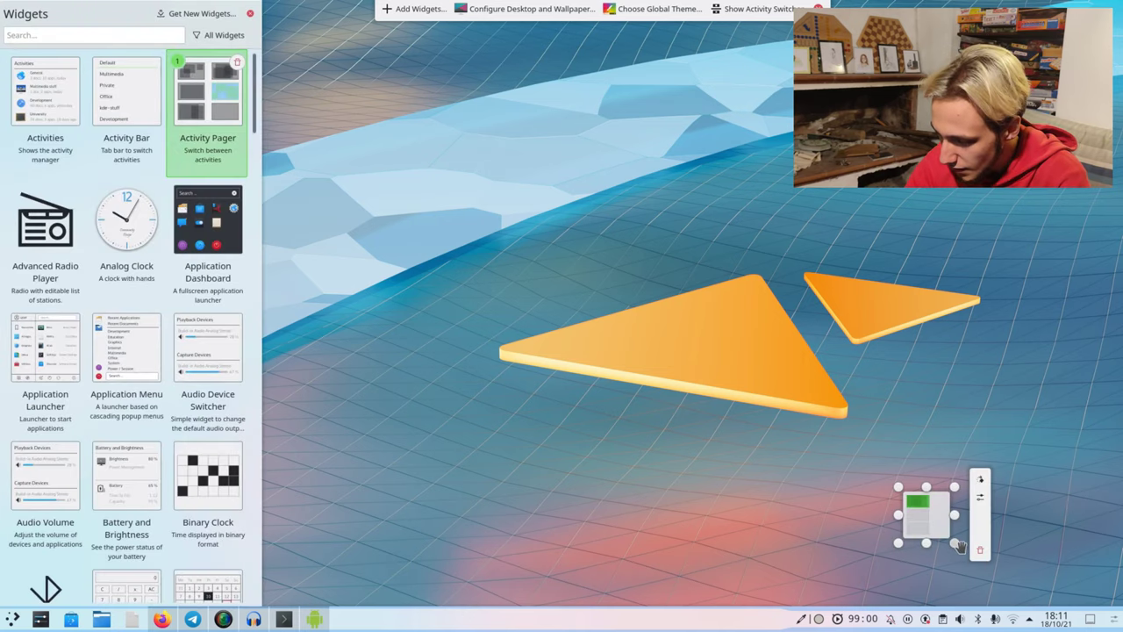
left_click_drag(955, 543, 1057, 583)
left_click_drag(1022, 550, 982, 521)
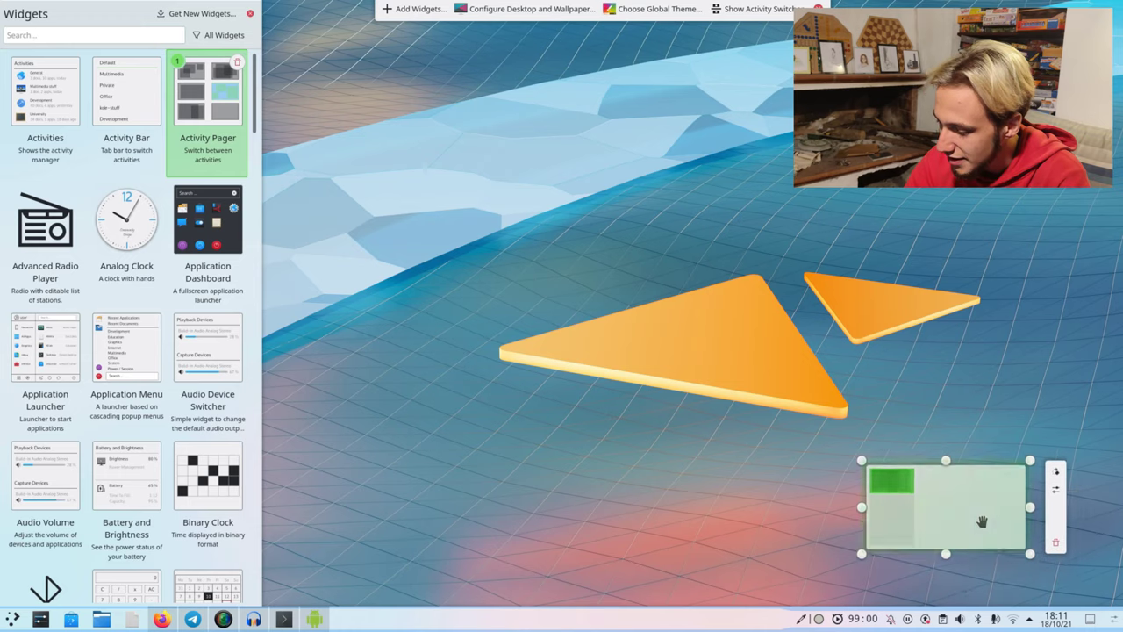
left_click(1049, 546)
Step: Add the Display Configuration widget to the desktop, to the right of its centre
scroll(208, 465, "down", 8)
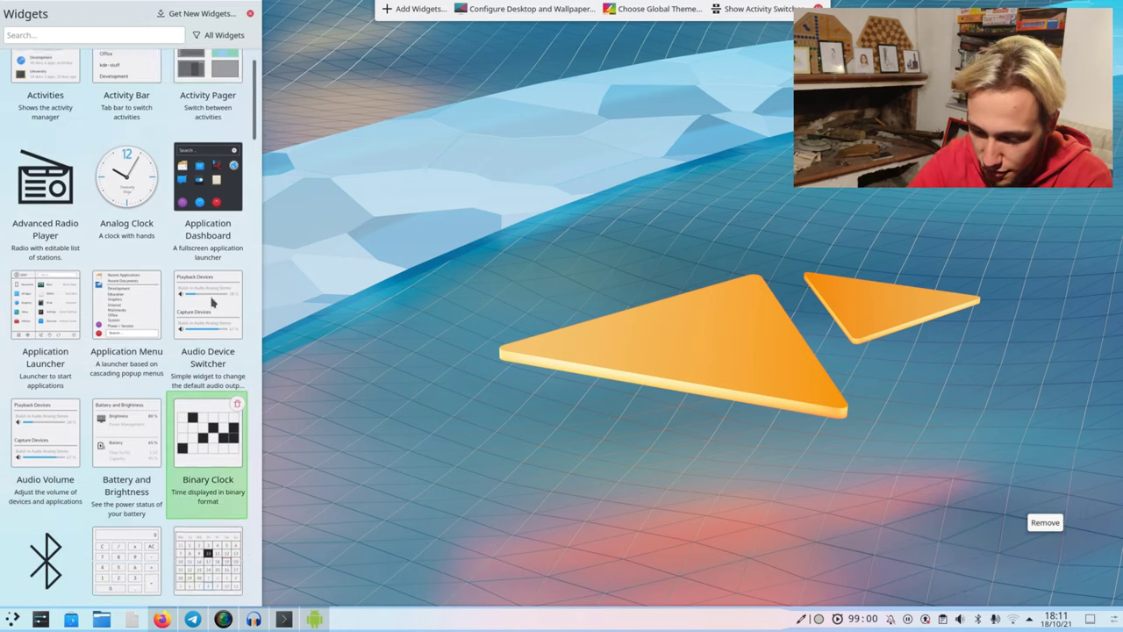
left_click_drag(255, 226, 267, 234)
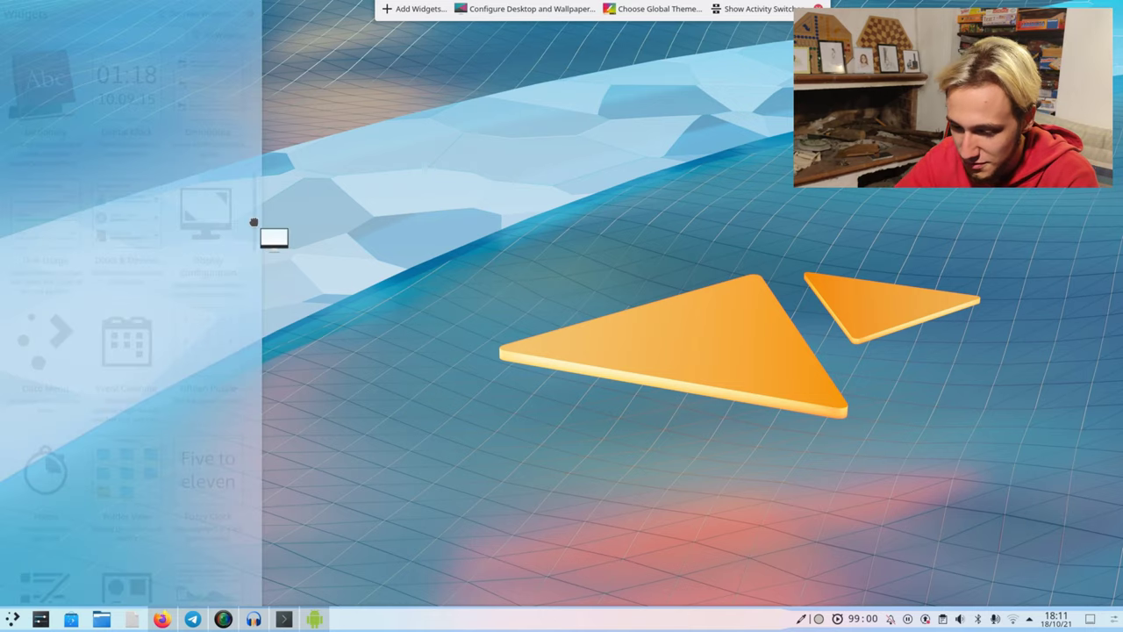
left_click_drag(254, 221, 714, 313)
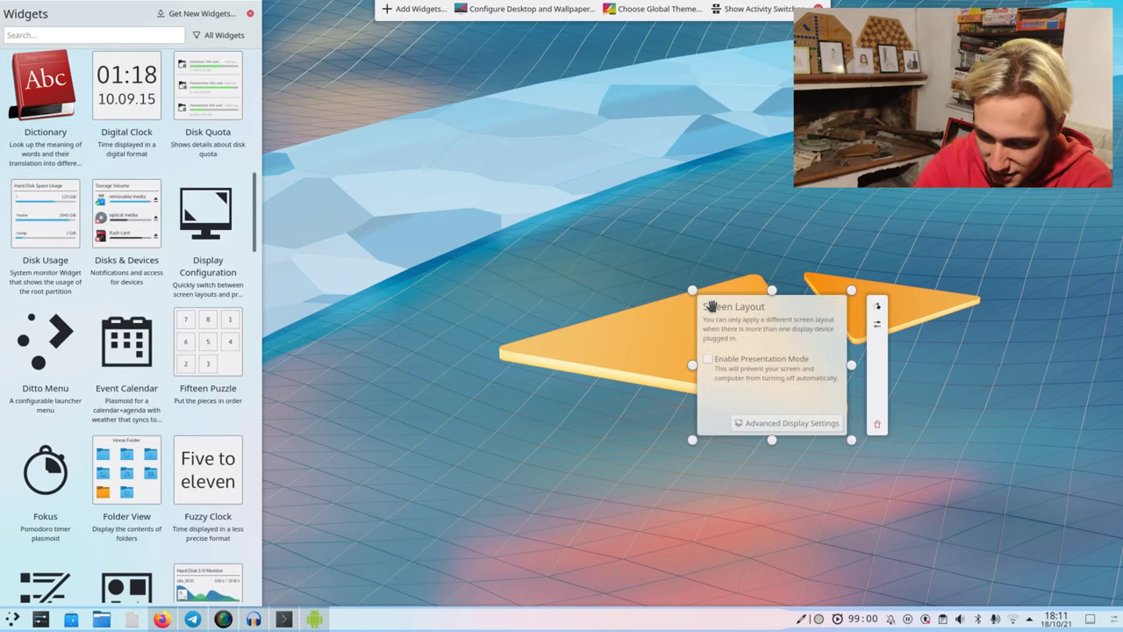
Step: Filter the widget list to Windows and Tasks and add the Pager widget above the Screen Layout widget
scroll(187, 157, "down", 3)
scroll(187, 156, "down", 1)
scroll(169, 452, "up", 5)
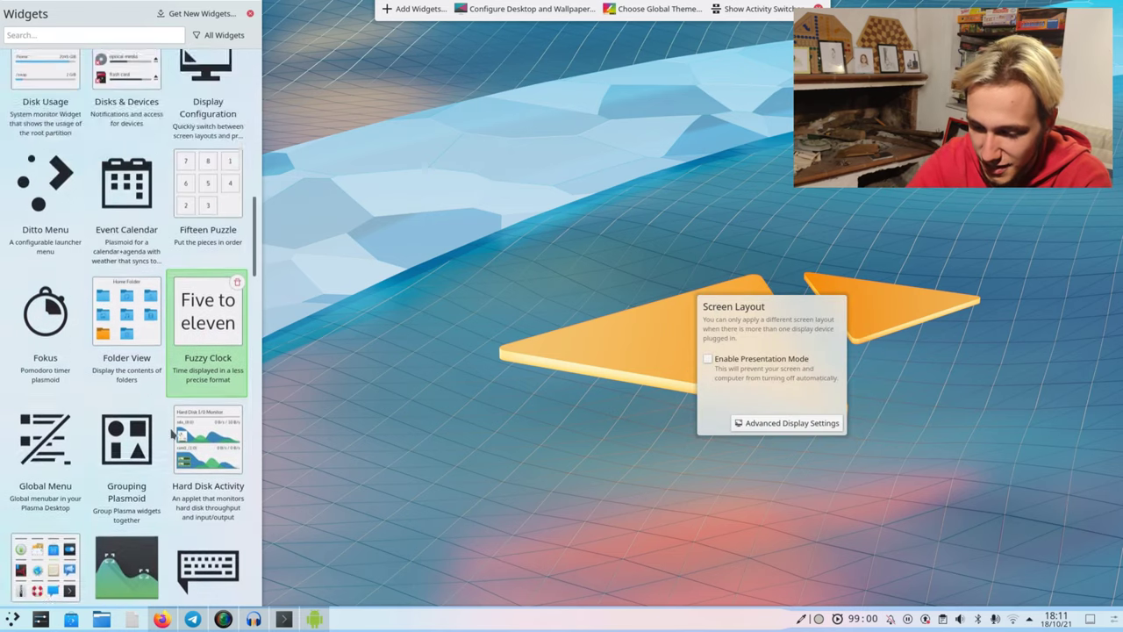
scroll(169, 452, "up", 5)
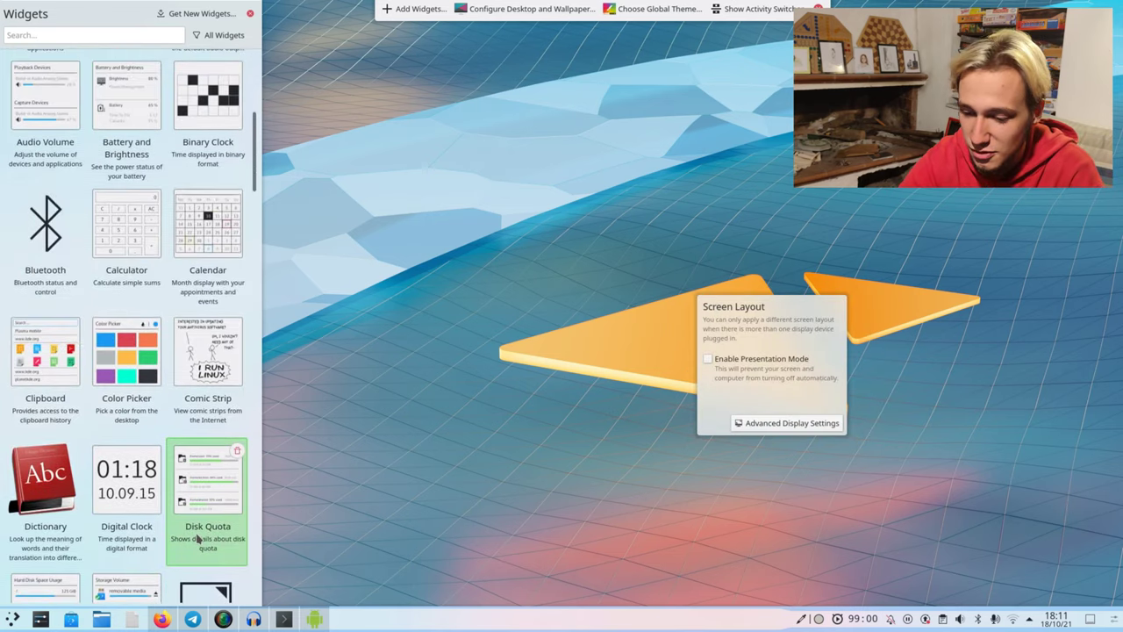
scroll(181, 553, "down", 10)
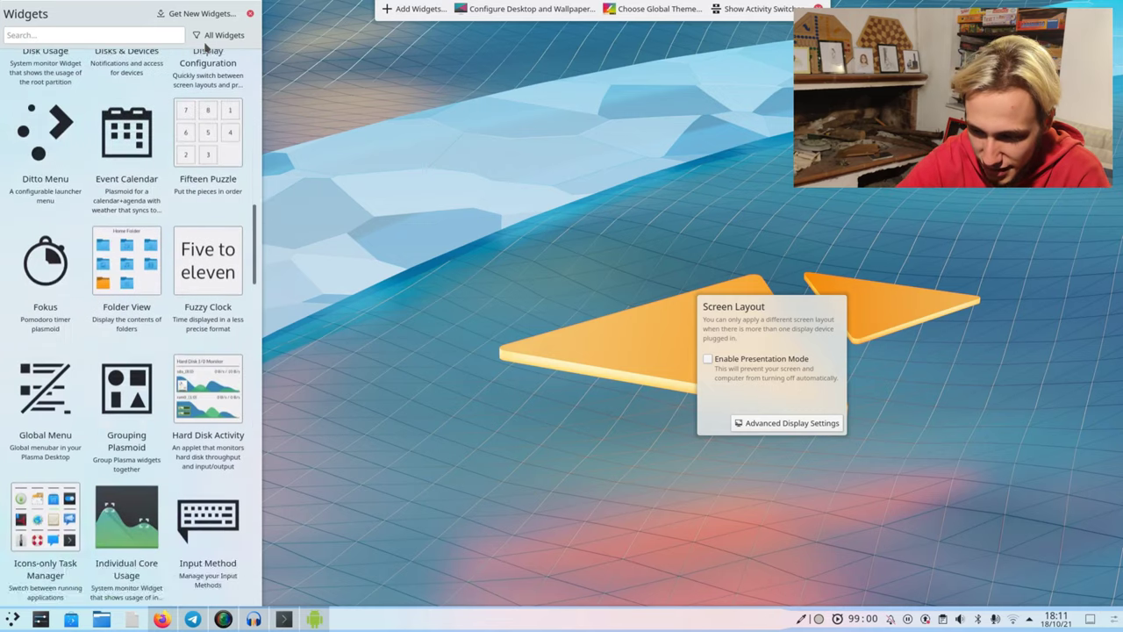
scroll(211, 162, "down", 4)
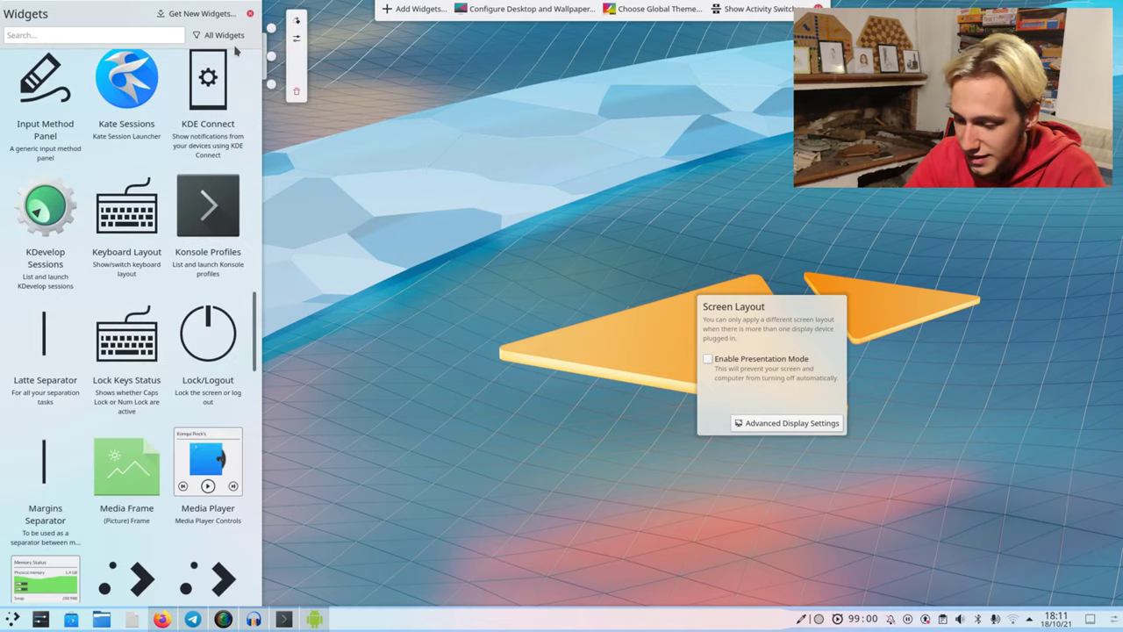
left_click(224, 36)
left_click(274, 367)
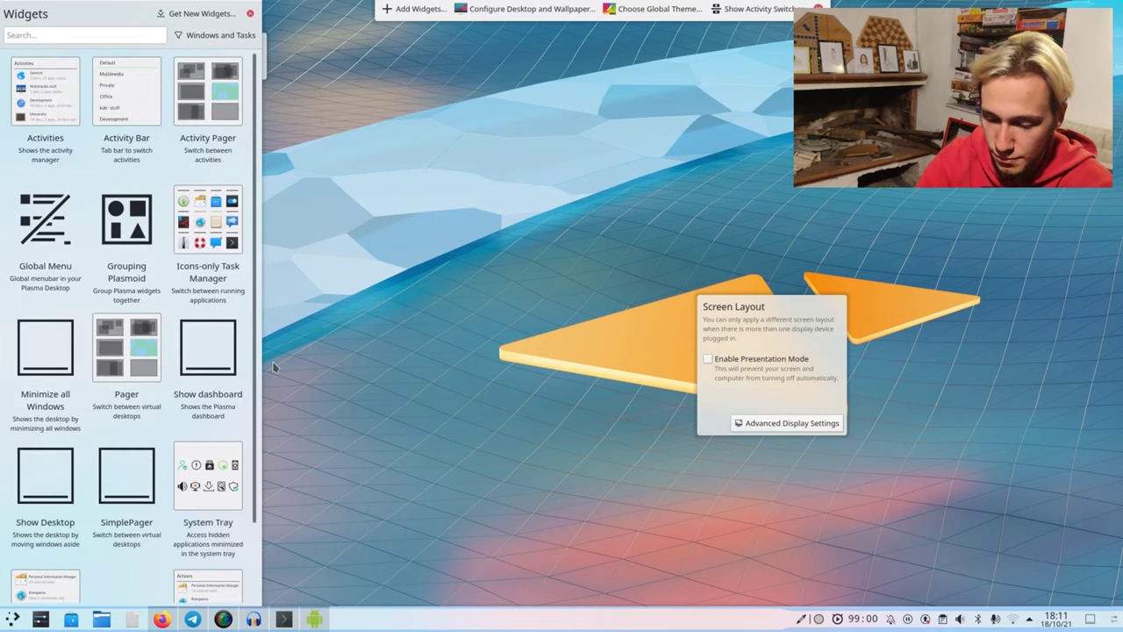
scroll(126, 369, "down", 1)
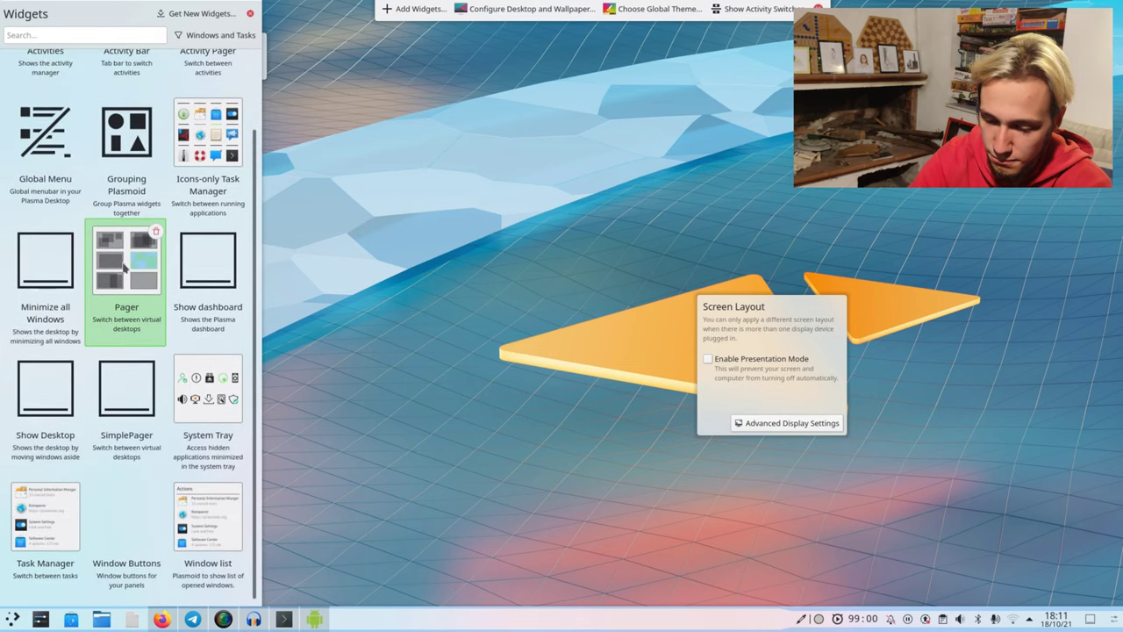
left_click_drag(134, 303, 814, 186)
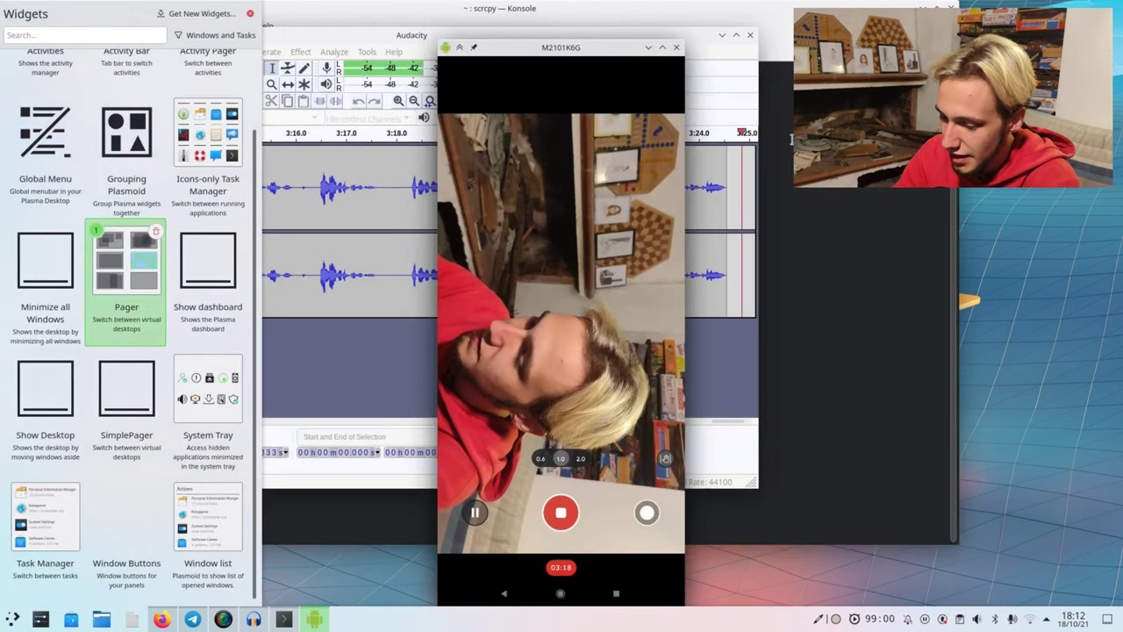
Step: Enlarge the Pager widget on the cleared desktop and use it to switch to the middle virtual desktop of its bottom row
left_click(1108, 619)
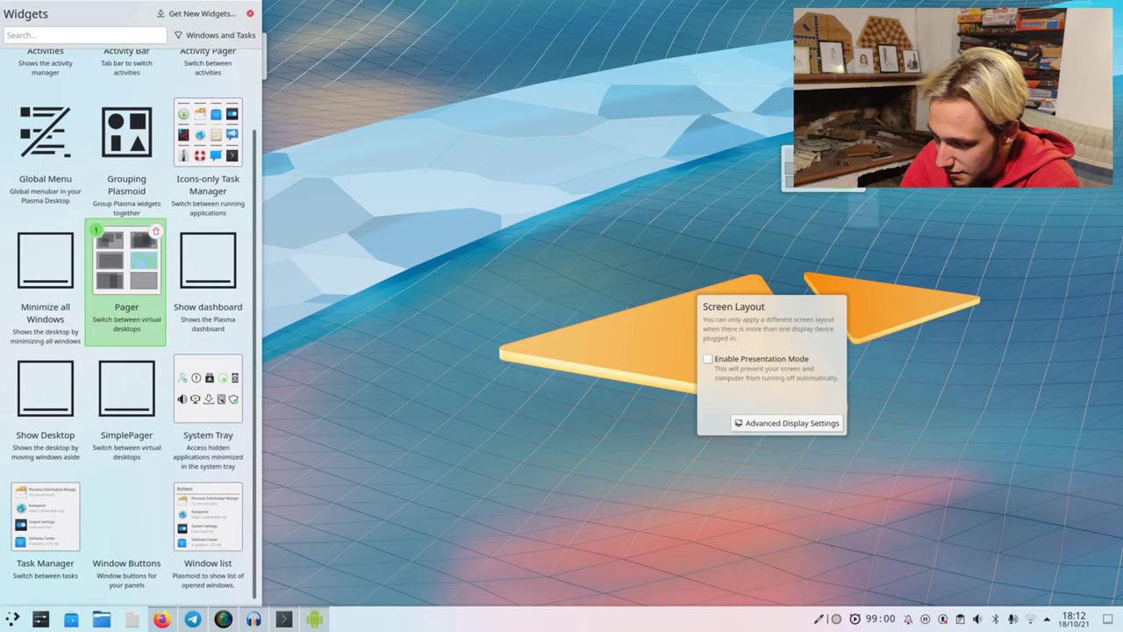
left_click_drag(868, 235, 981, 334)
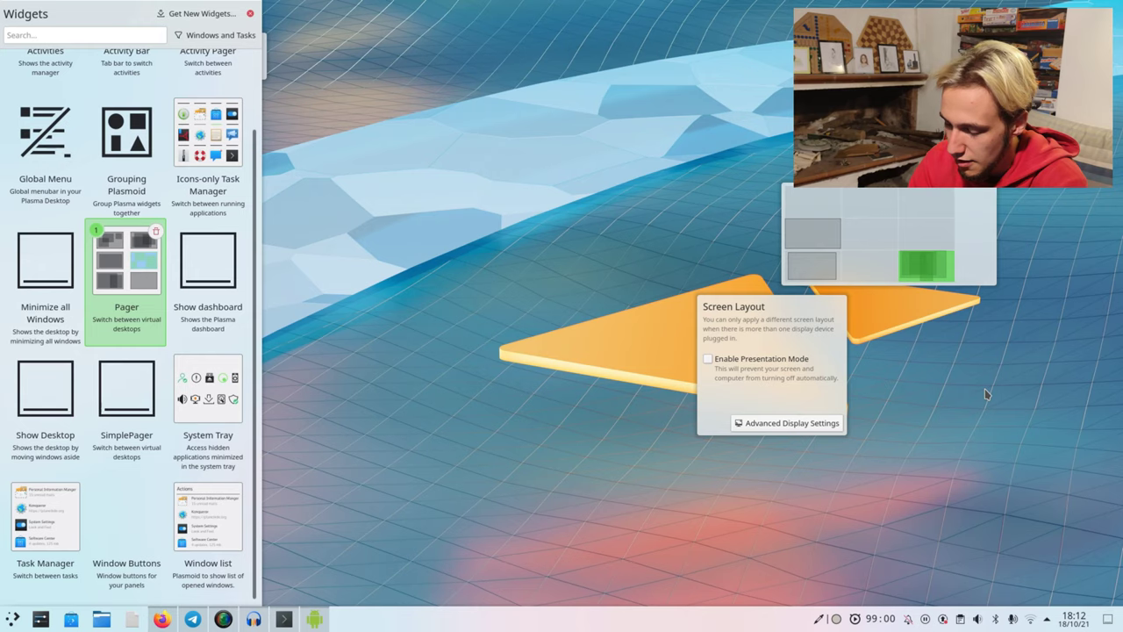
left_click(869, 277)
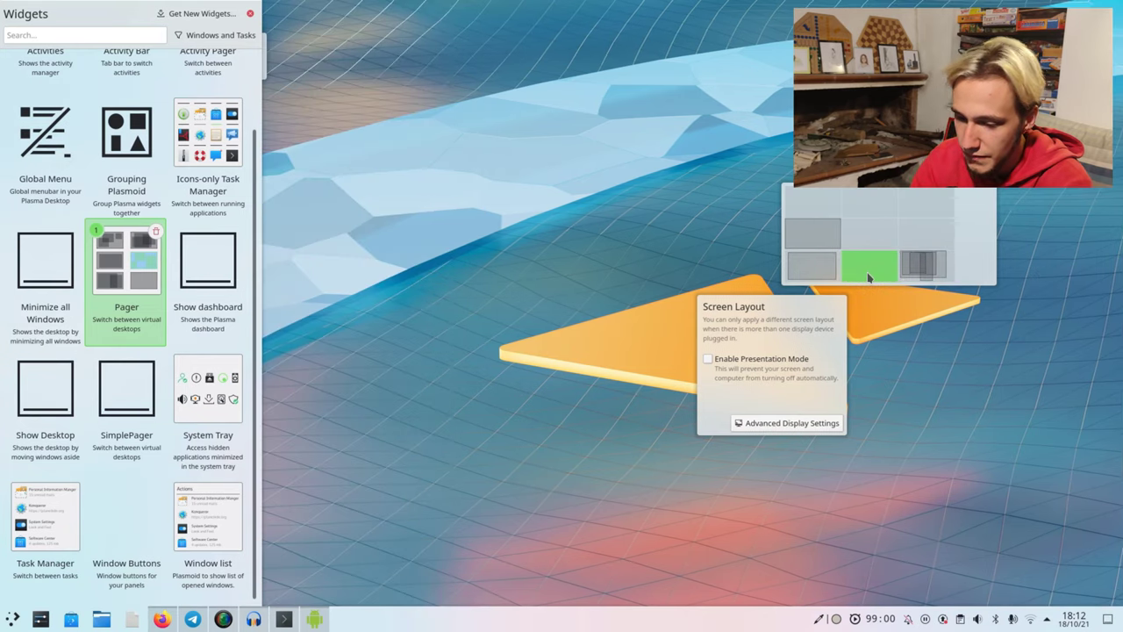
Step: Close the widget list and remove the added widgets from the desktop, including Screen Layout
left_click(250, 14)
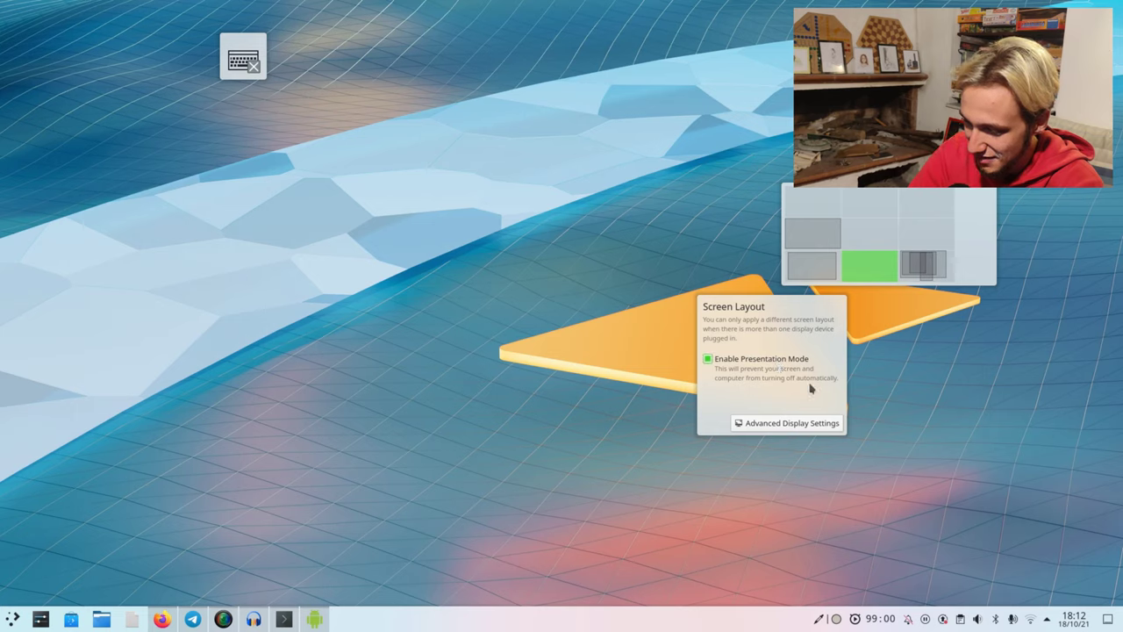
mouse_move(811, 389)
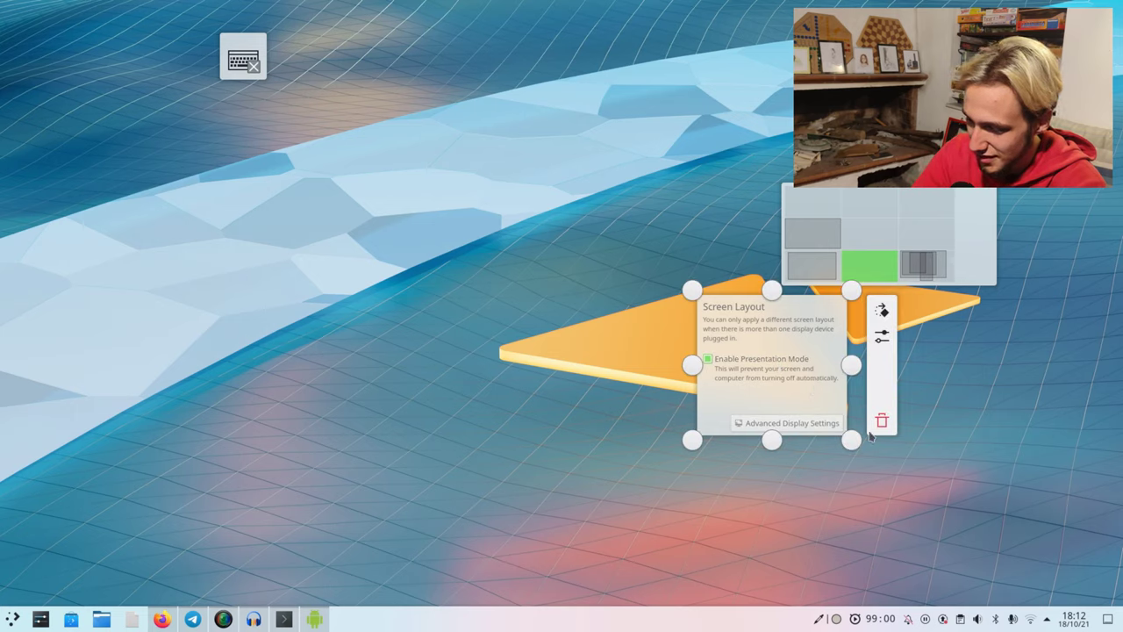
left_click(882, 421)
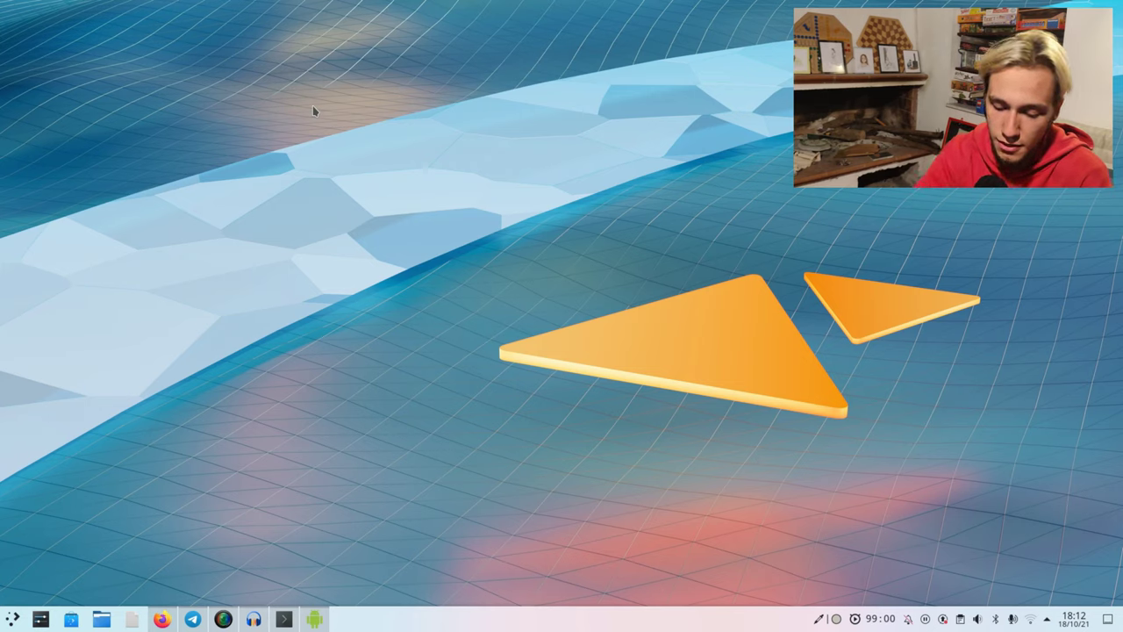
Step: Open the application launcher and view the context options of System Settings
left_click(11, 622)
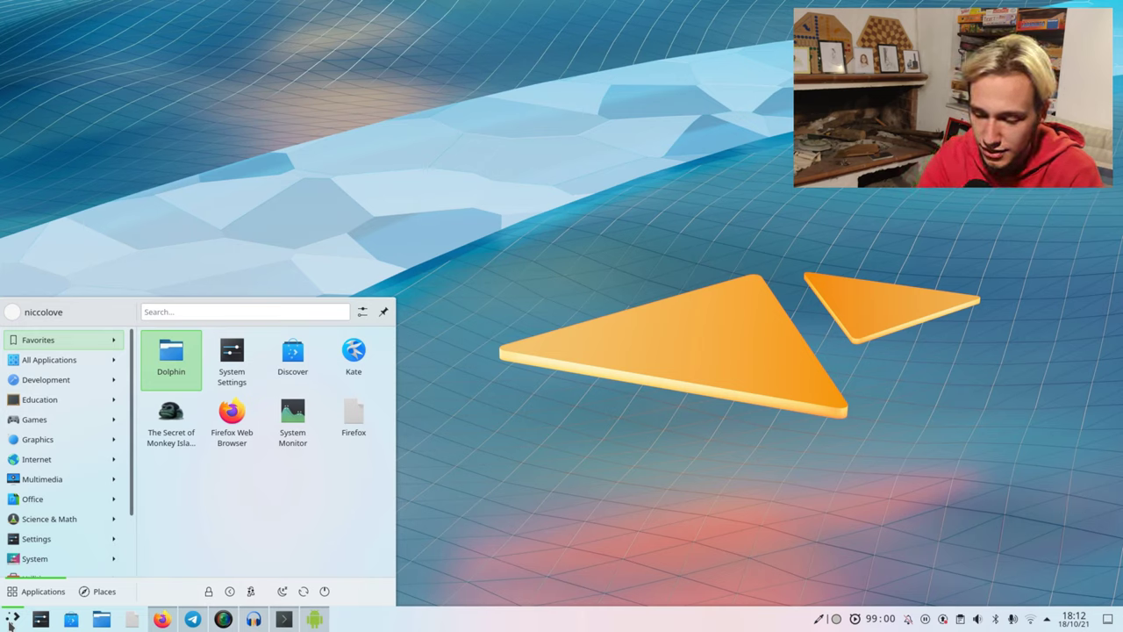
right_click(232, 362)
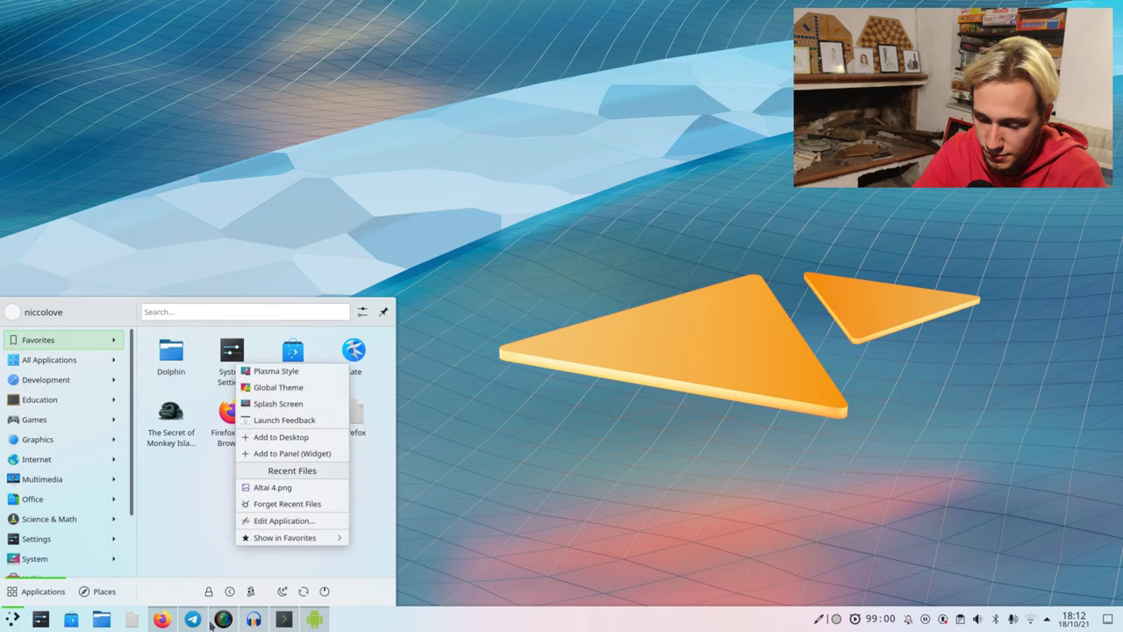
key("Escape")
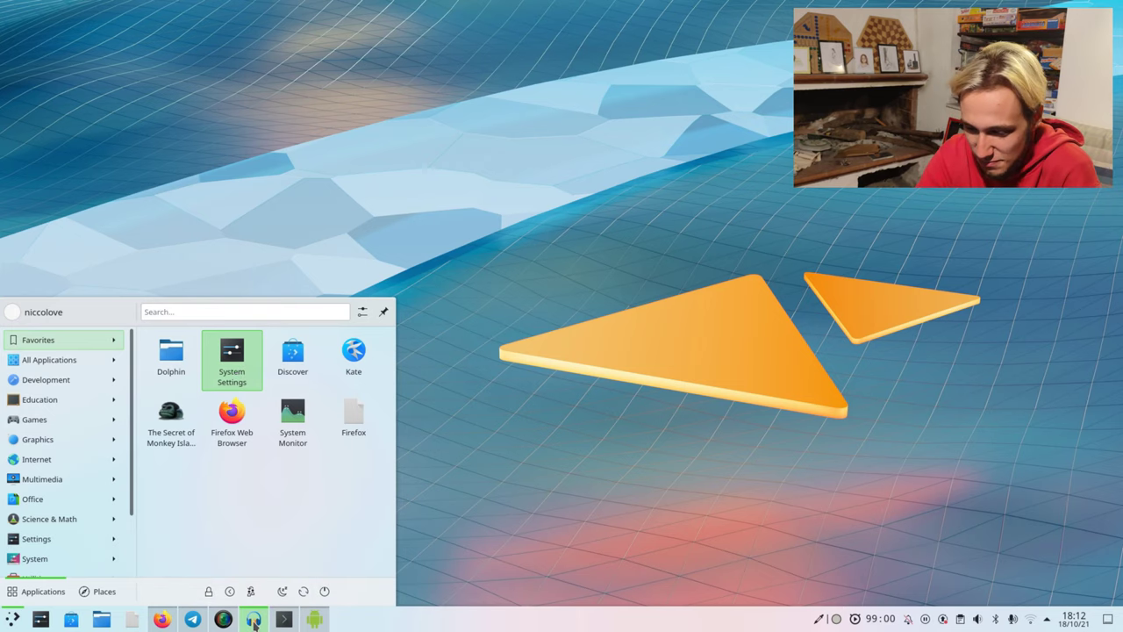
Step: Open System Monitor from the launcher's favorites and close it again
left_click(305, 433)
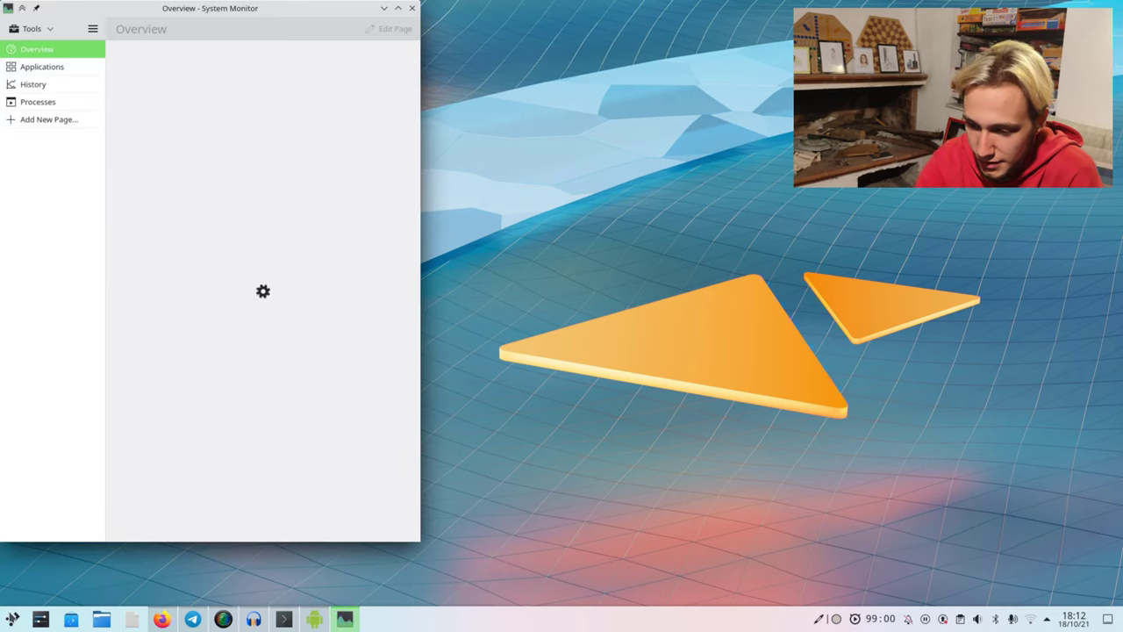
left_click(413, 8)
Step: Reopen the application launcher and view the context options of Dolphin, including Show in Favorites
left_click(12, 620)
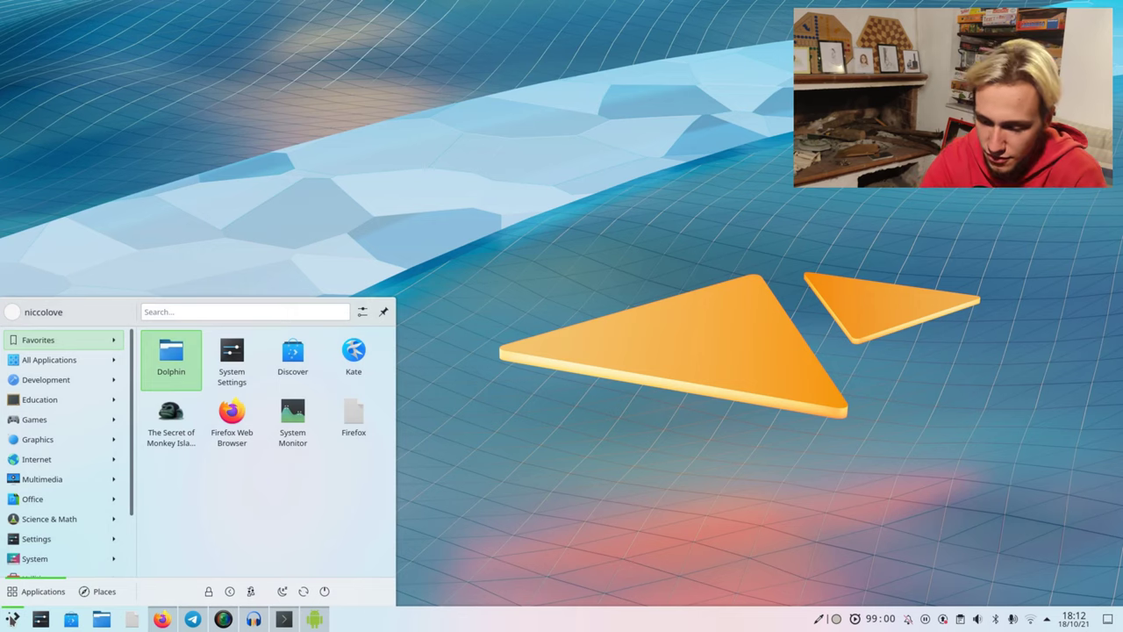
right_click(187, 372)
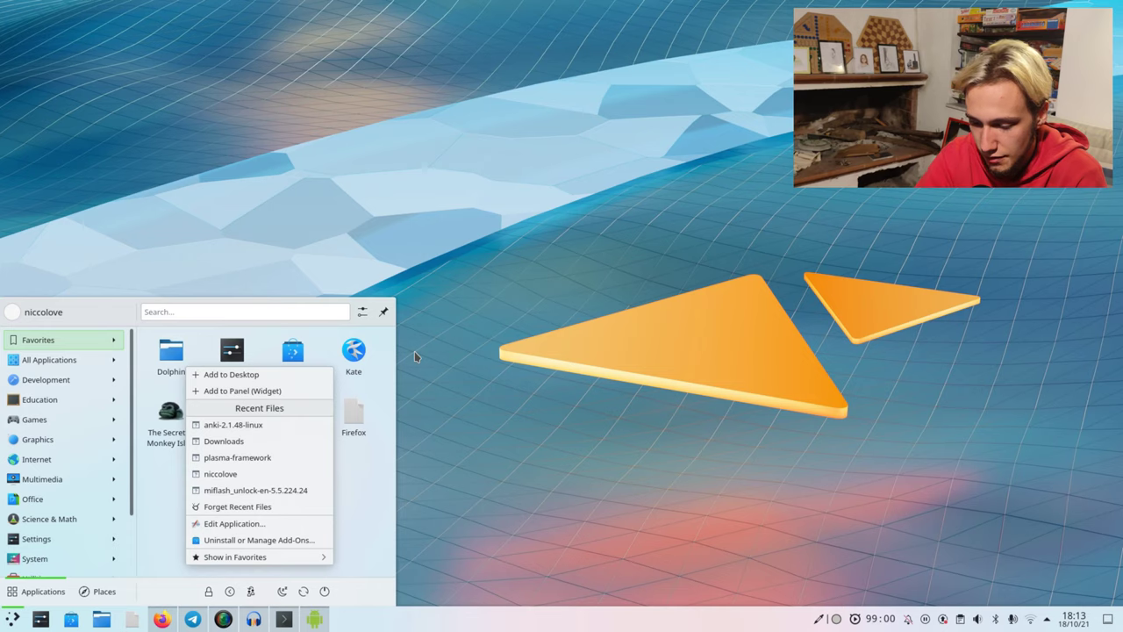
mouse_move(293, 561)
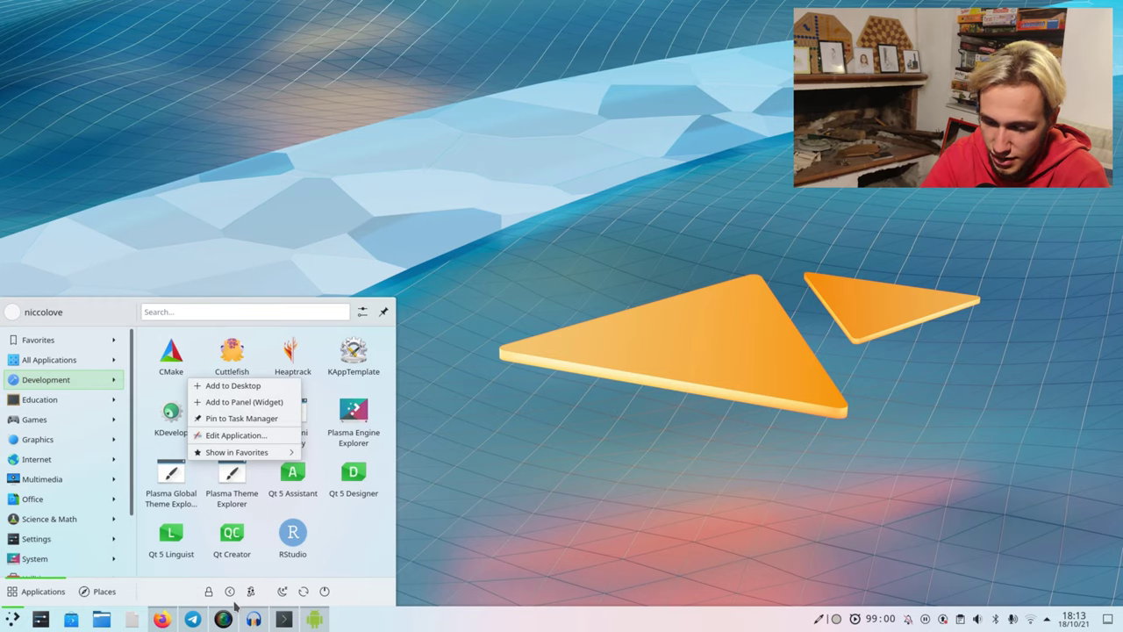
Step: Pin CMake from the Development category to the task manager and close the application launcher
left_click(241, 418)
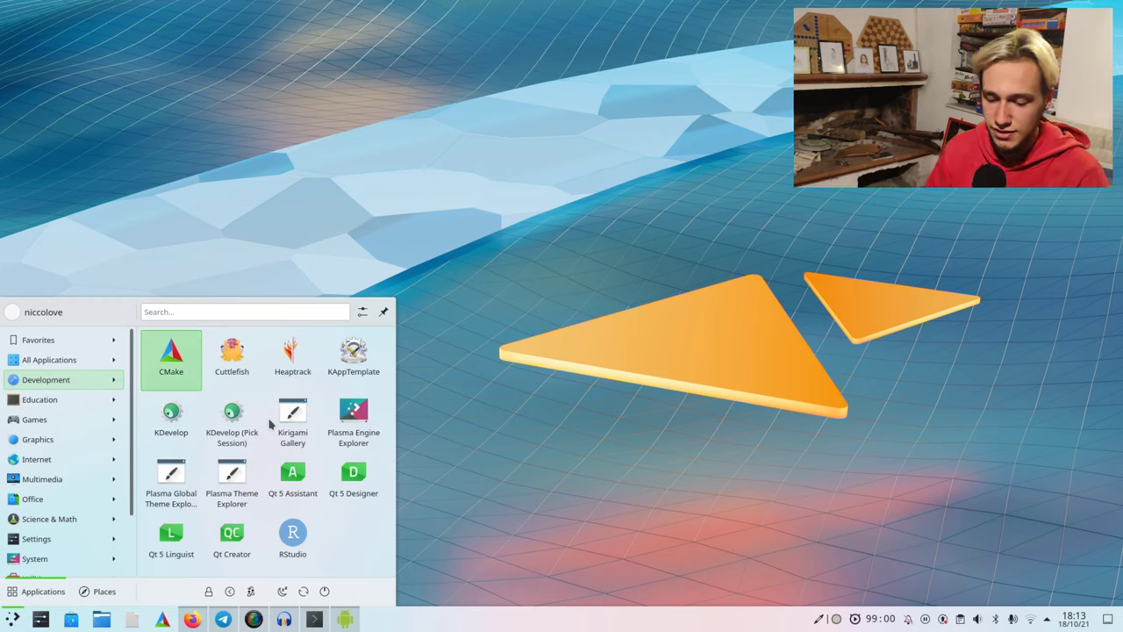
left_click(552, 402)
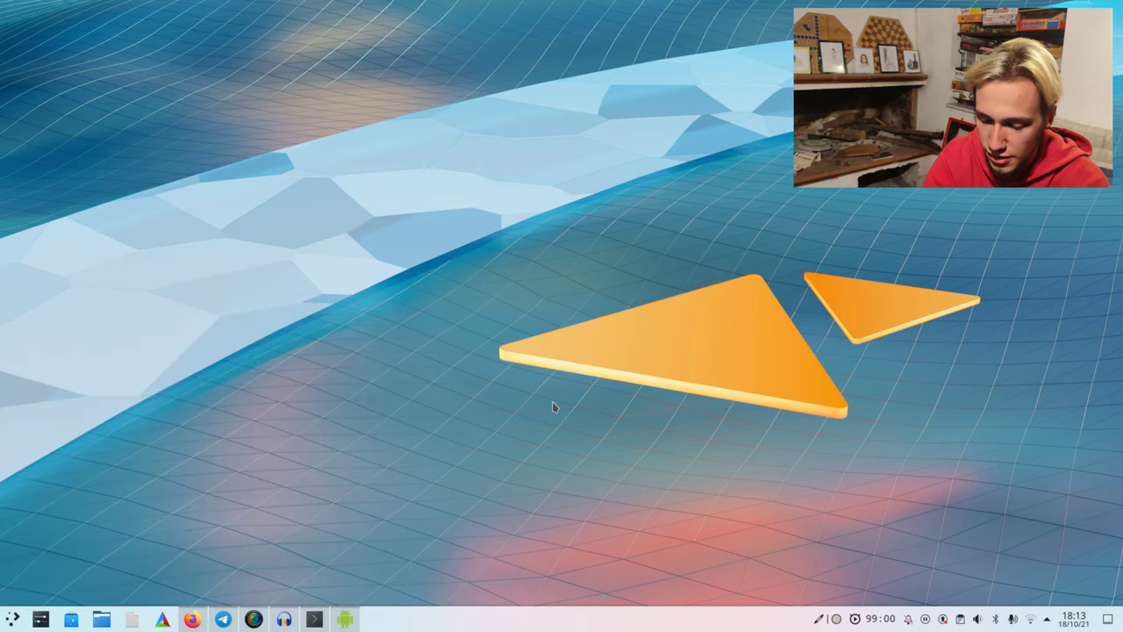
Step: View the desktop drop options for the CMake launcher icon and cancel them, also launching and closing CMake
left_click_drag(162, 620, 322, 436)
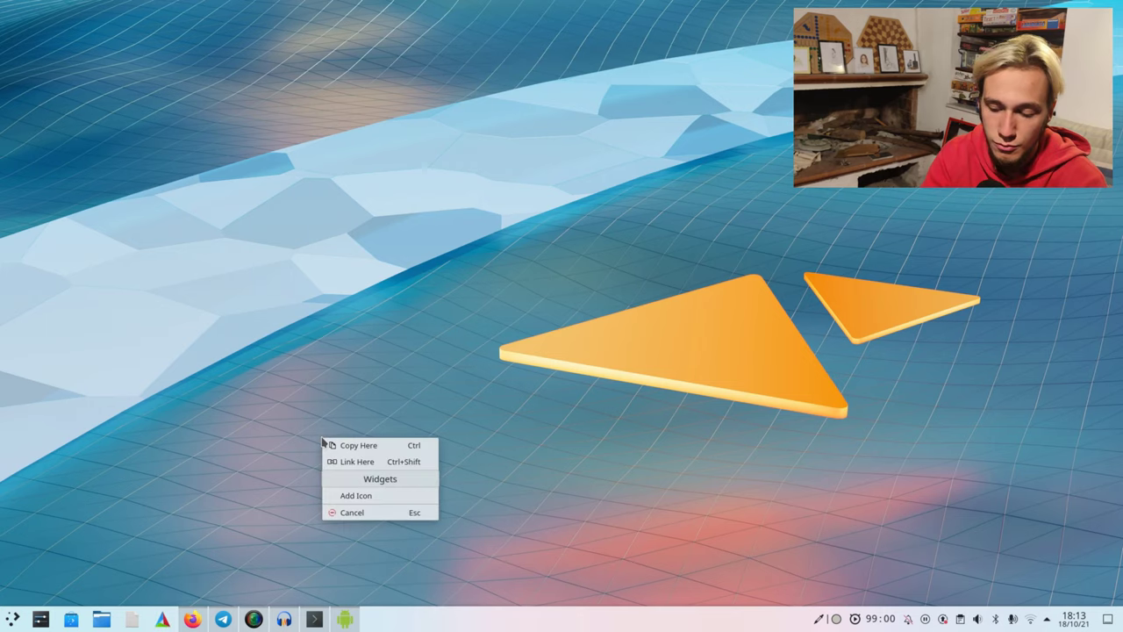
left_click(542, 412)
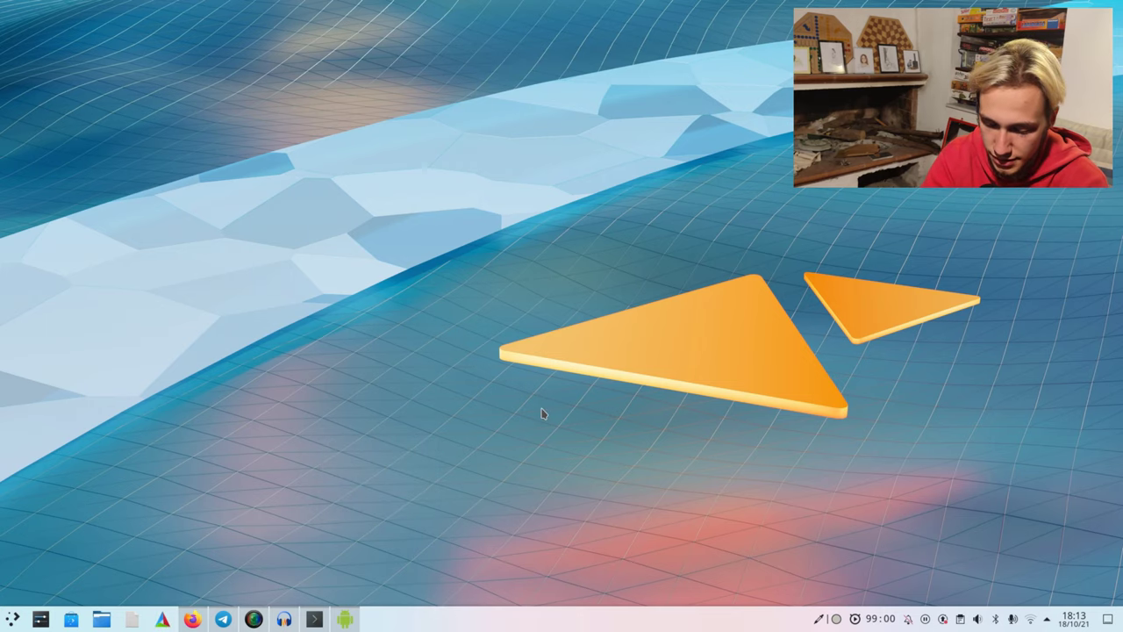
left_click(162, 619)
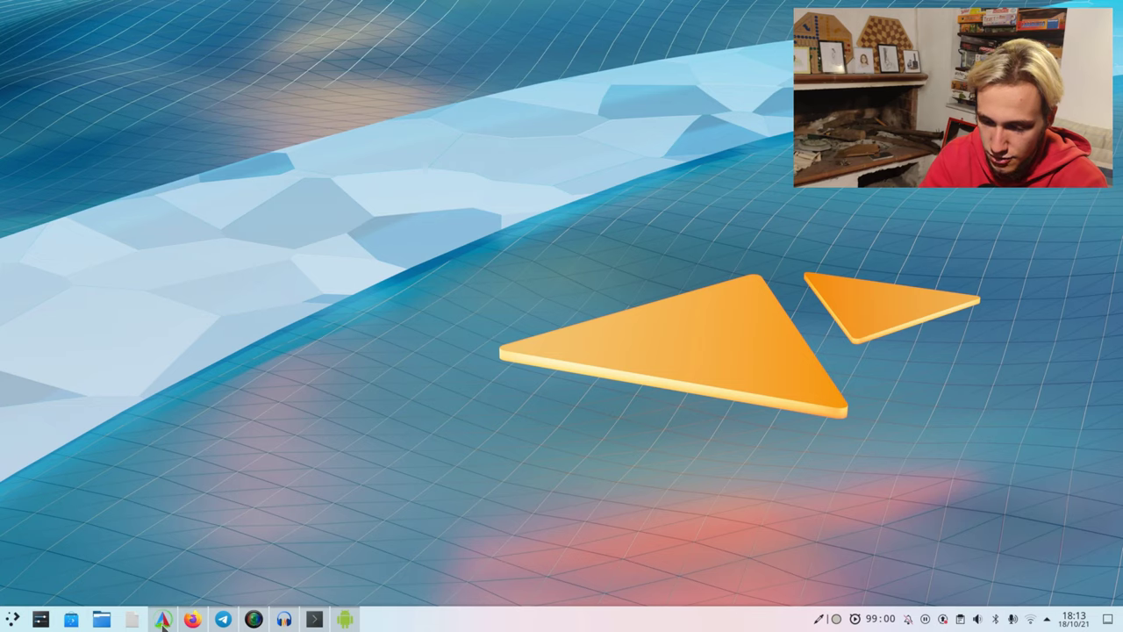
left_click(321, 9)
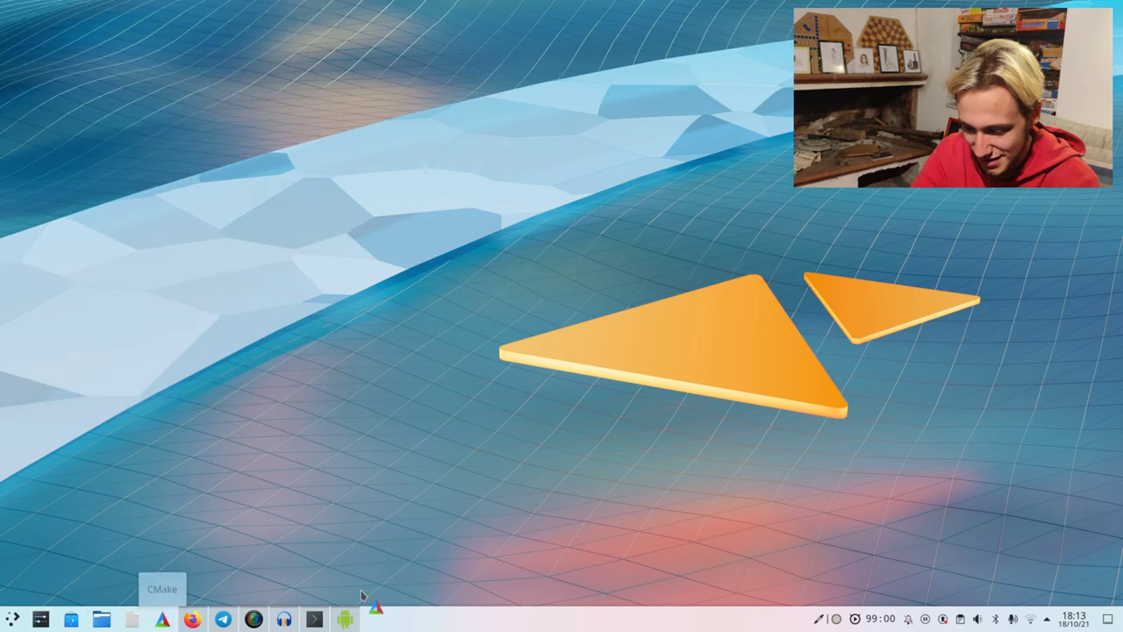
left_click_drag(362, 596, 362, 595)
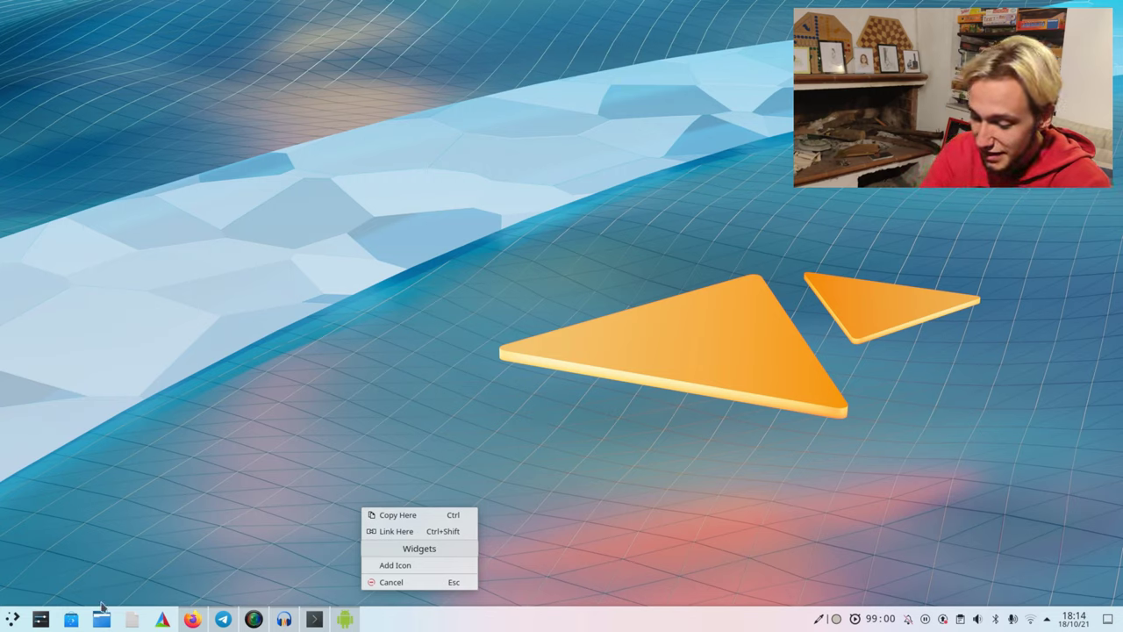
left_click(397, 580)
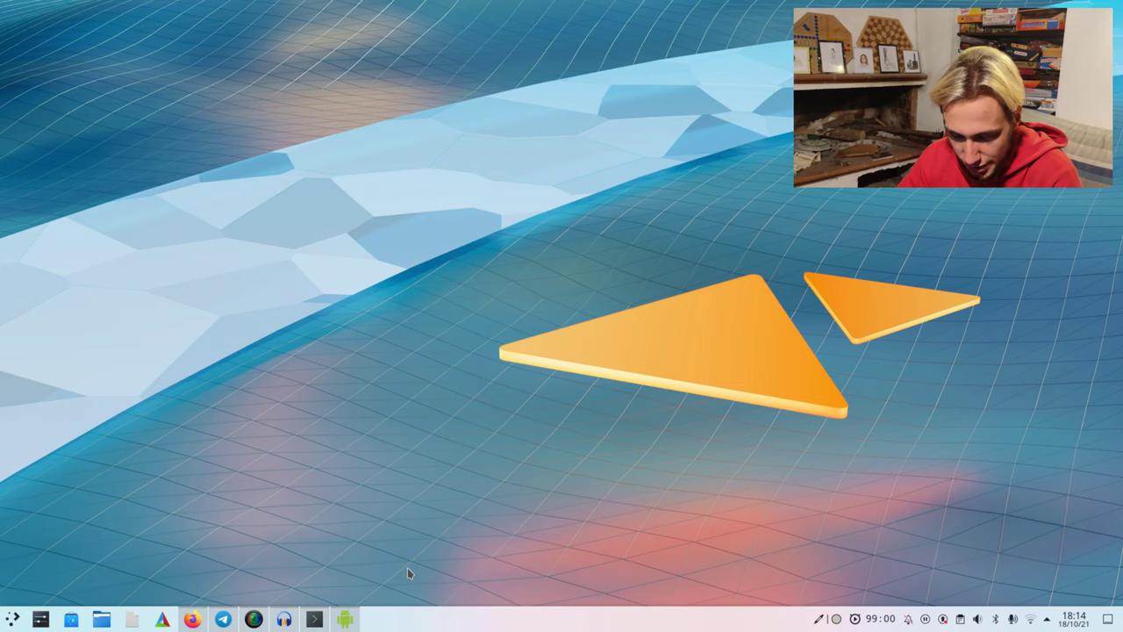
Step: Open and close the application launcher, and launch CMake from its pinned icon and close its window
left_click(14, 620)
left_click(12, 619)
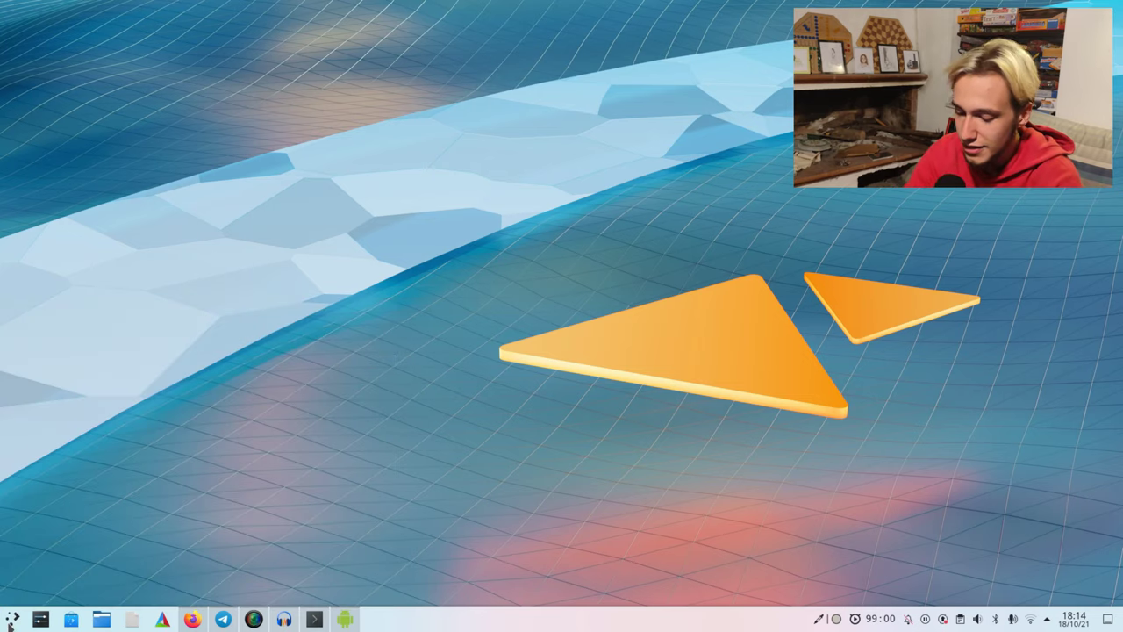
left_click(581, 496)
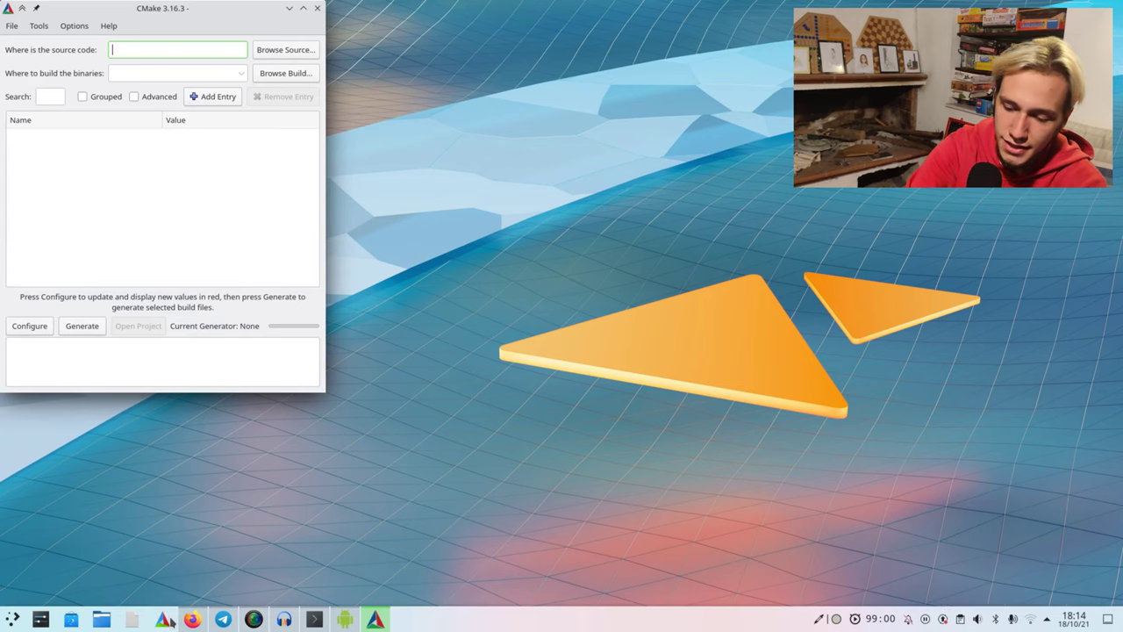
left_click(318, 8)
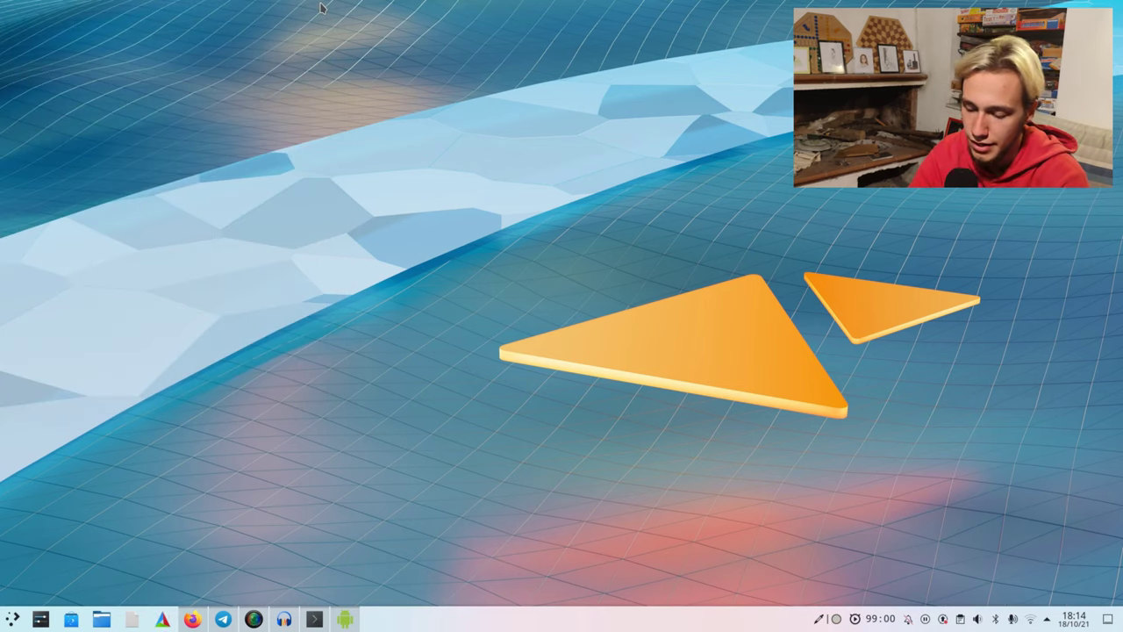
Step: Display the desktop's edit mode and leave it again without changing anything
left_click(580, 450)
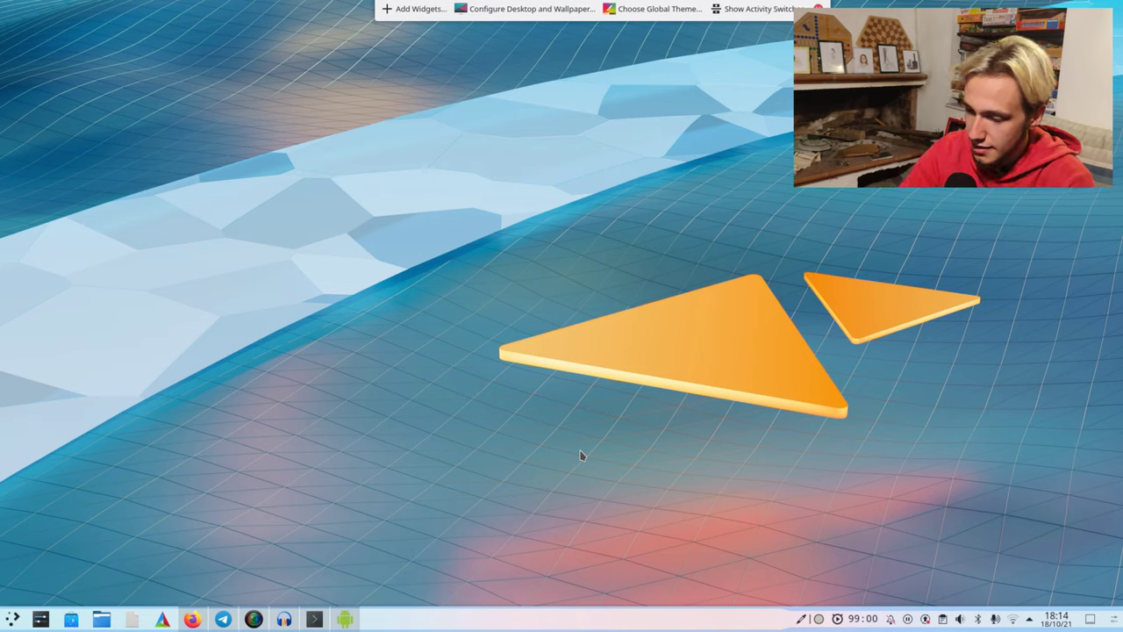
left_click(579, 455)
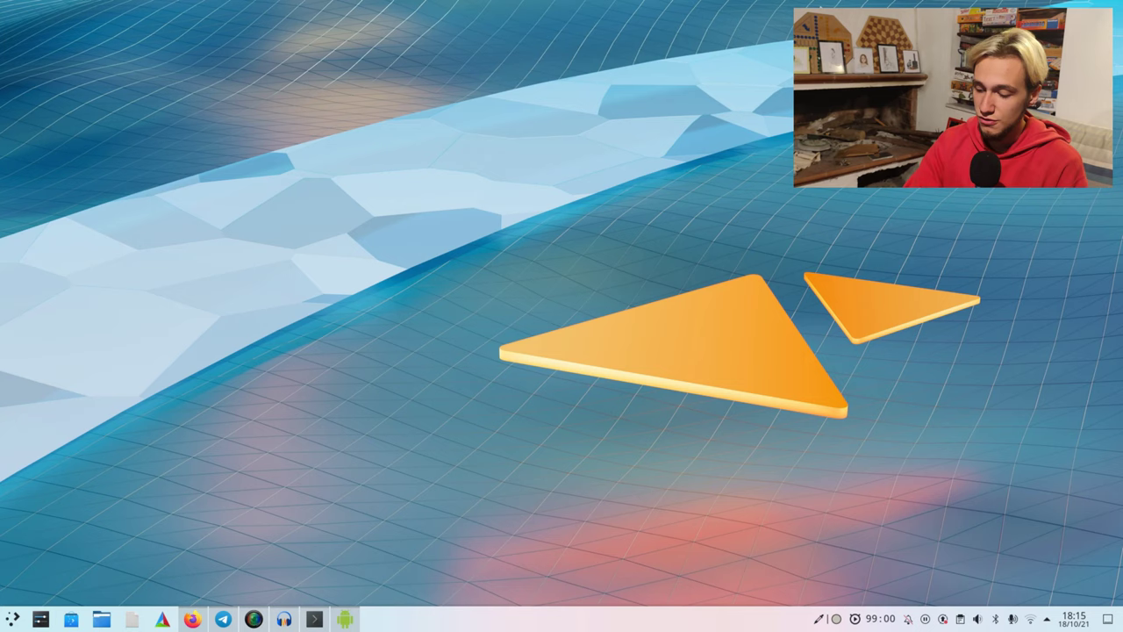
Step: Expand the active Wi-Fi connection to show its speed graph, disconnect it, and close the networks list
left_click(1033, 619)
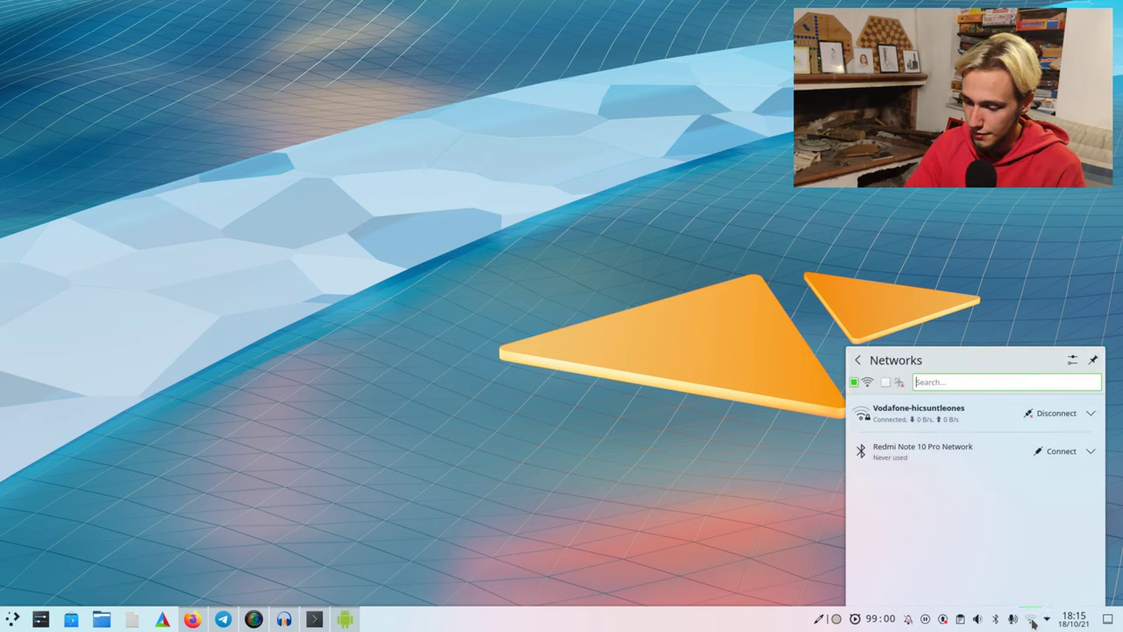
left_click(926, 421)
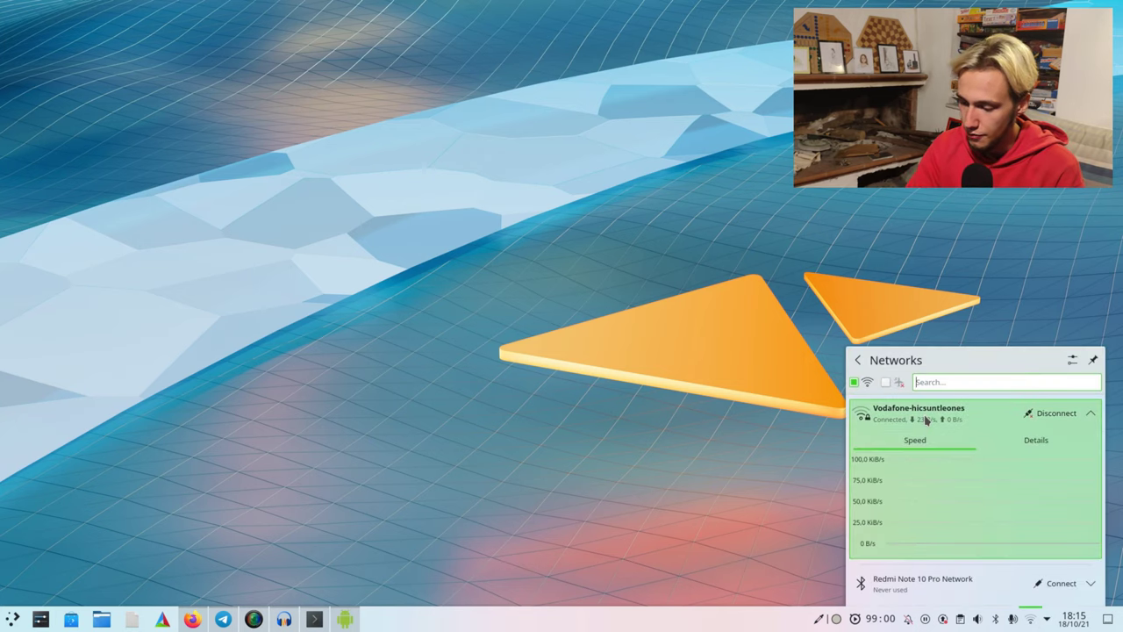
left_click(1052, 416)
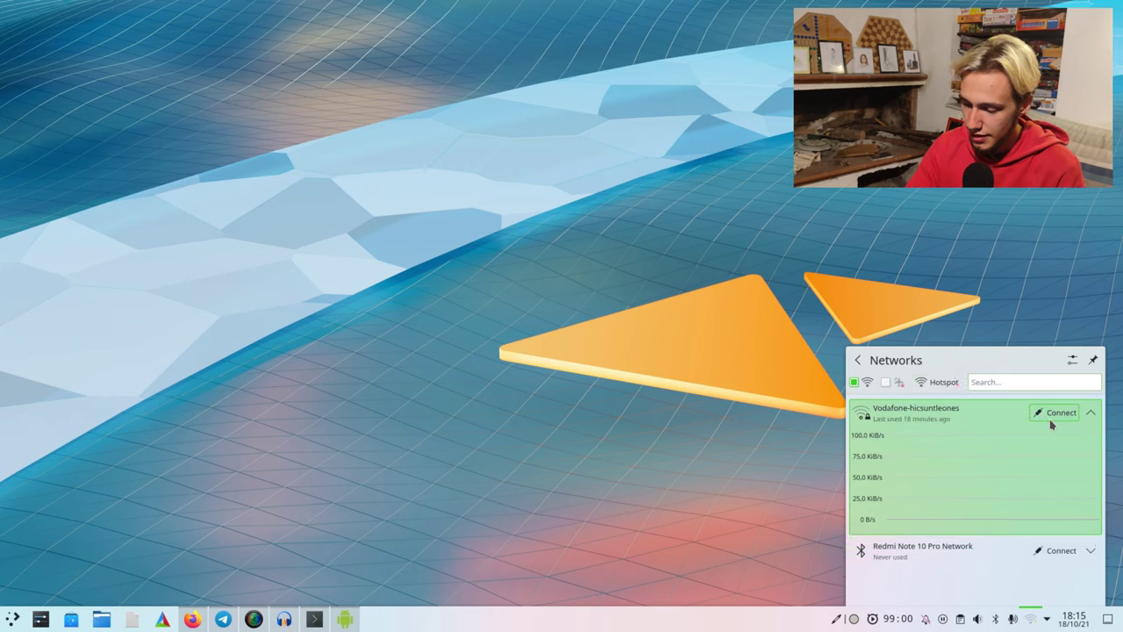
left_click(755, 500)
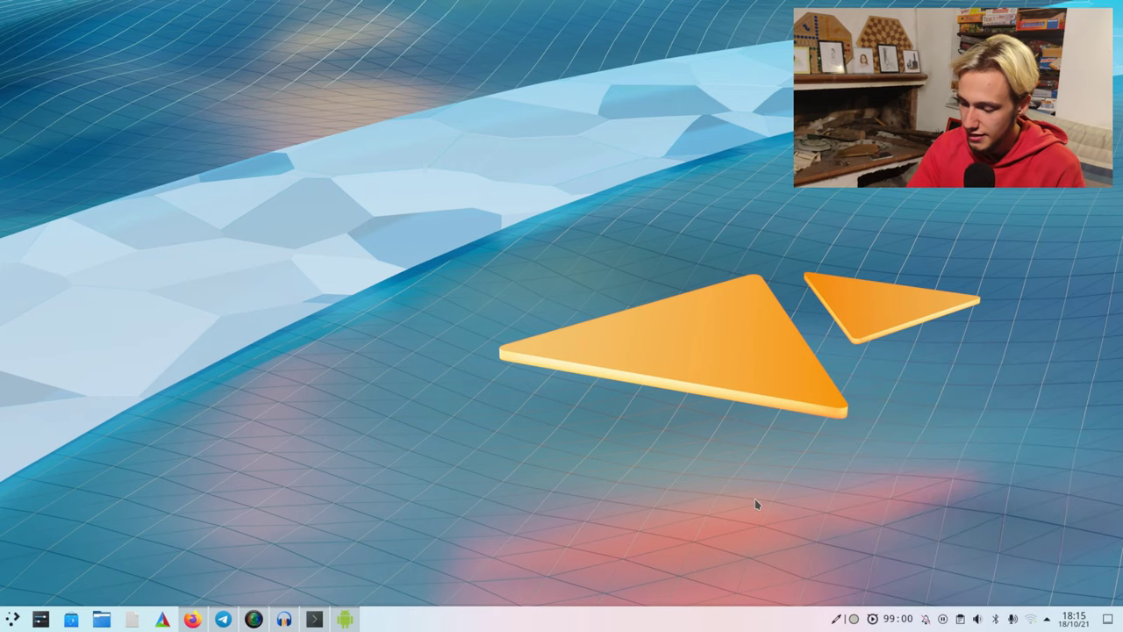
Step: Reconnect to the previously used Wi-Fi network and close the networks list
left_click(1033, 620)
left_click(1068, 414)
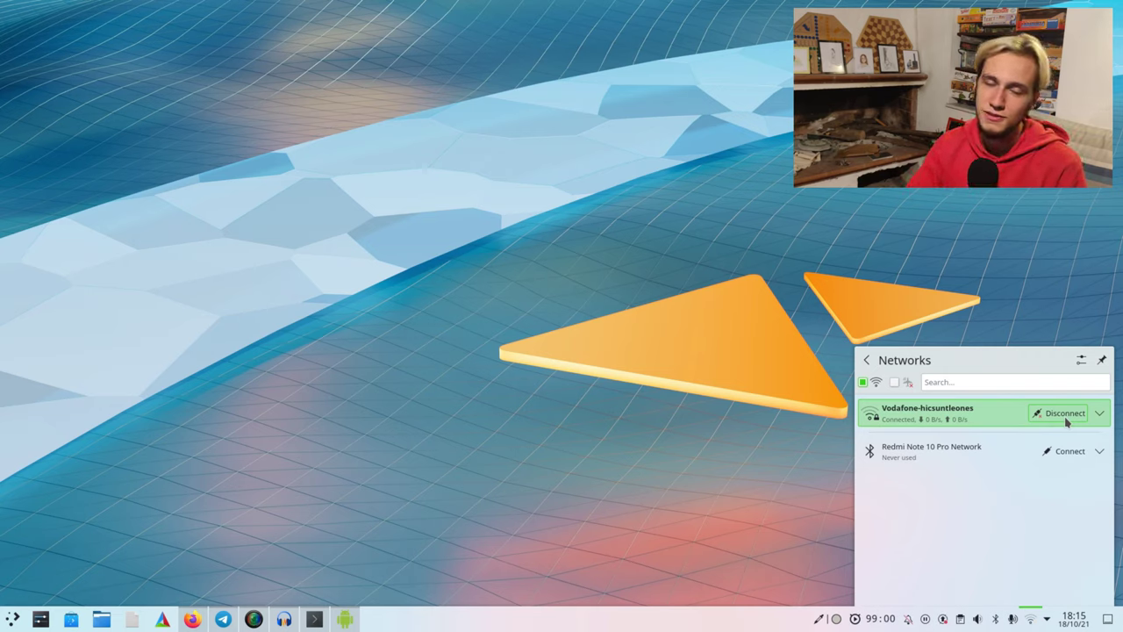
left_click(784, 562)
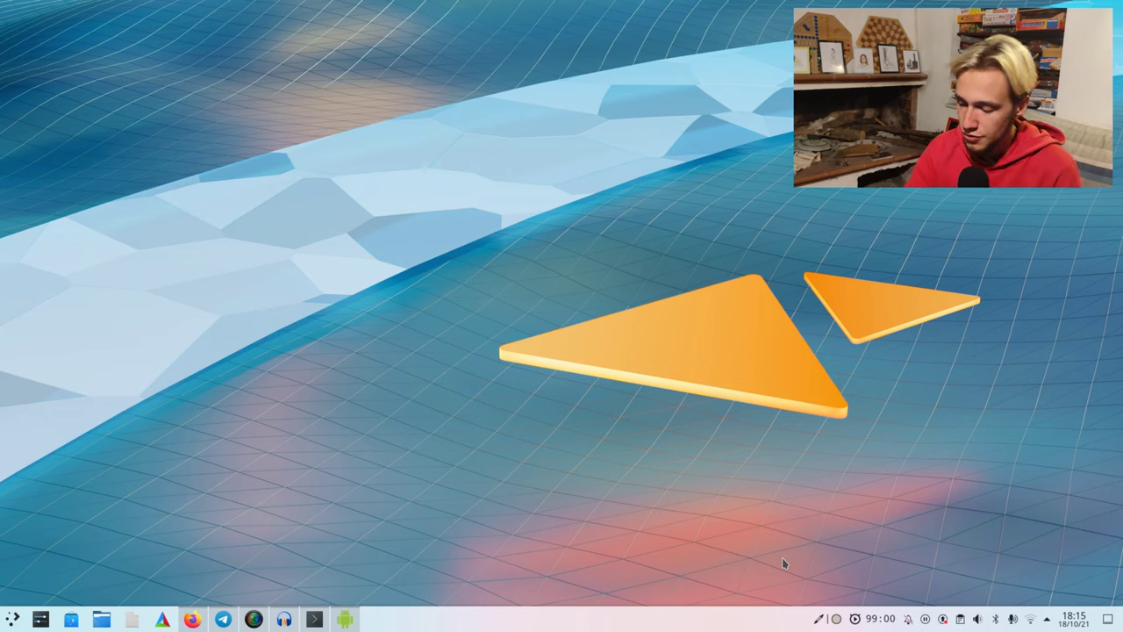
Step: View the clock's October calendar, closing and reopening it
left_click(1083, 624)
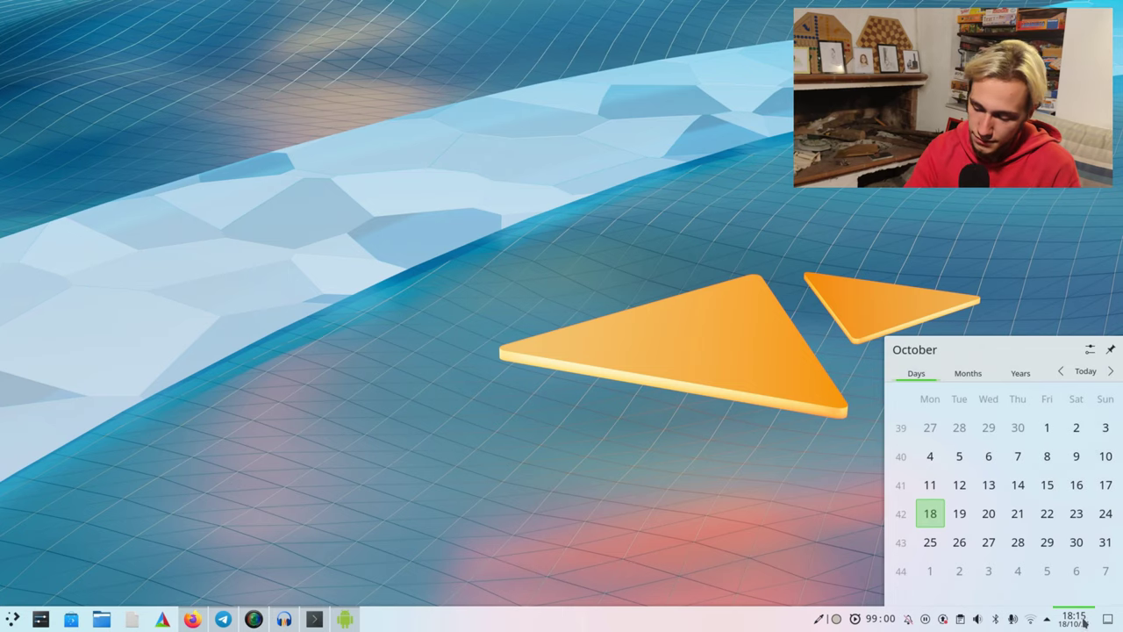
left_click(1084, 622)
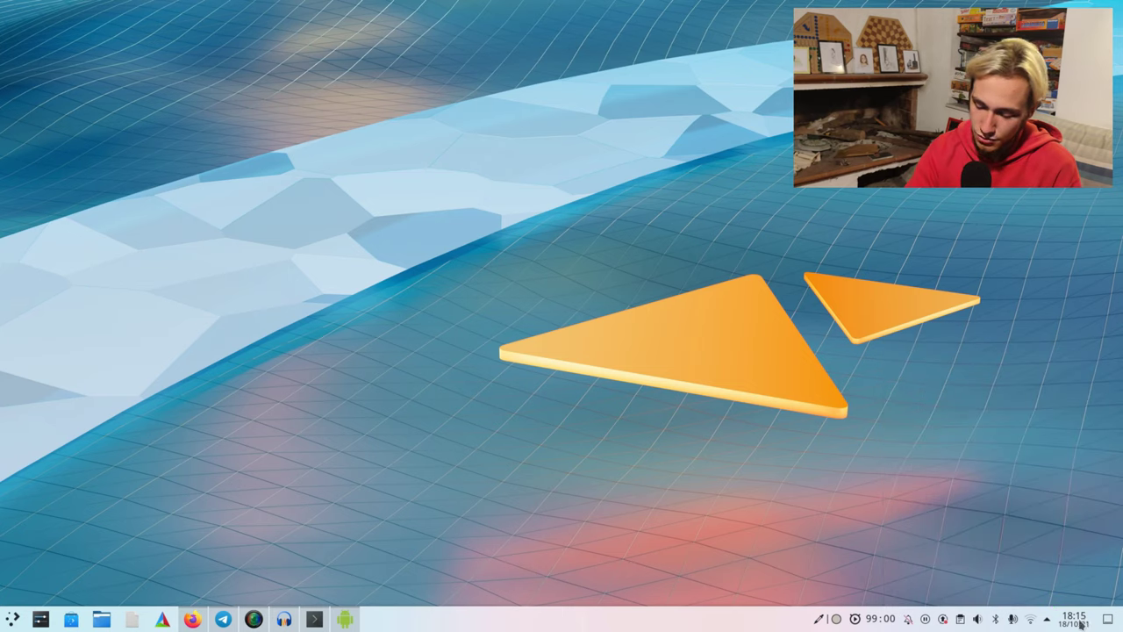
left_click(1081, 624)
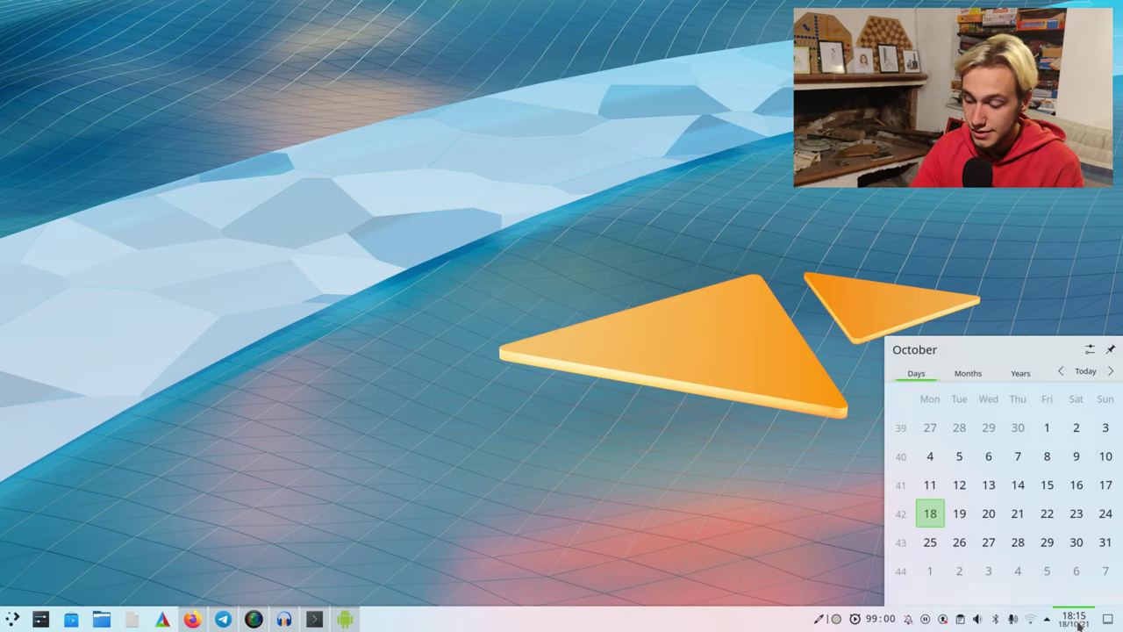
left_click(1081, 623)
left_click(1081, 624)
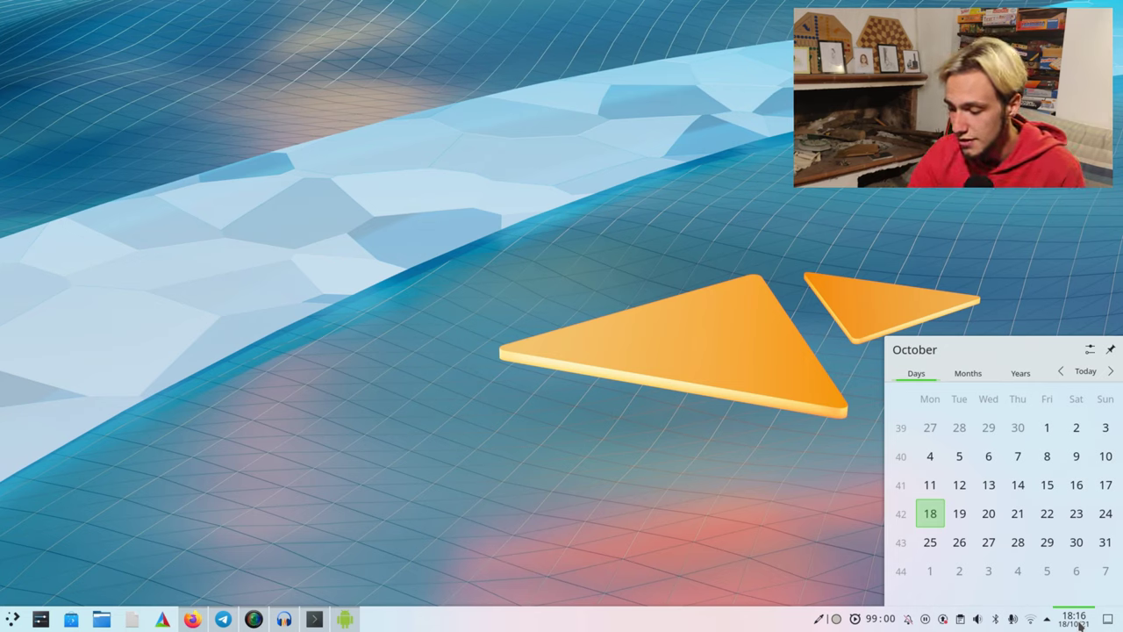
Step: In the Digital Clock settings, turn off Show date and apply it, then turn Show date back on and confirm
left_click(1090, 349)
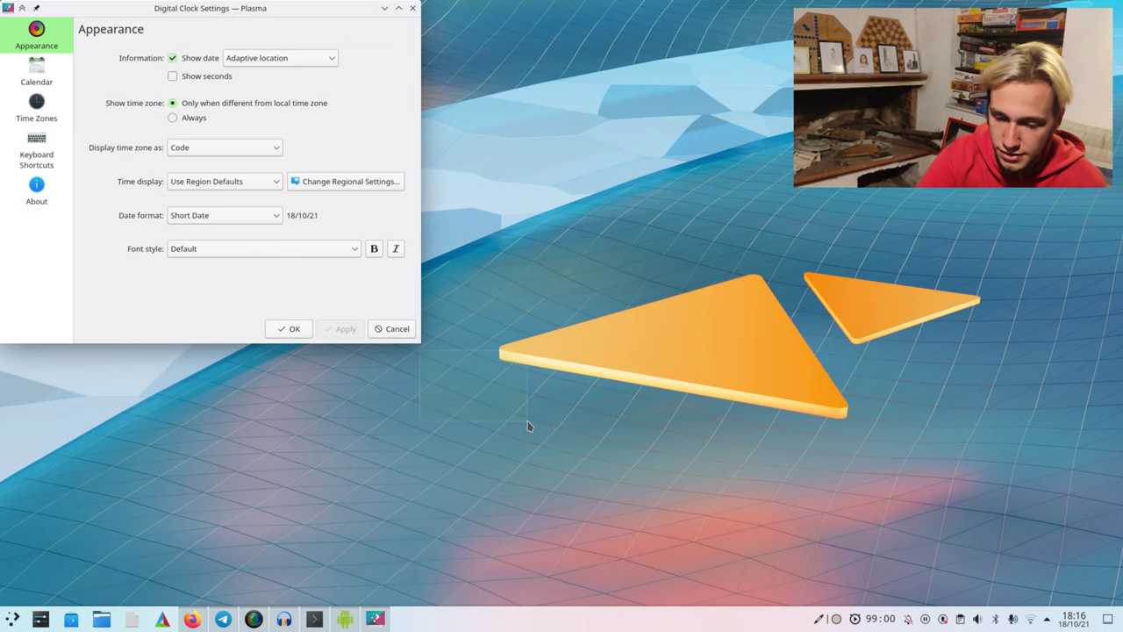
left_click_drag(225, 10, 603, 106)
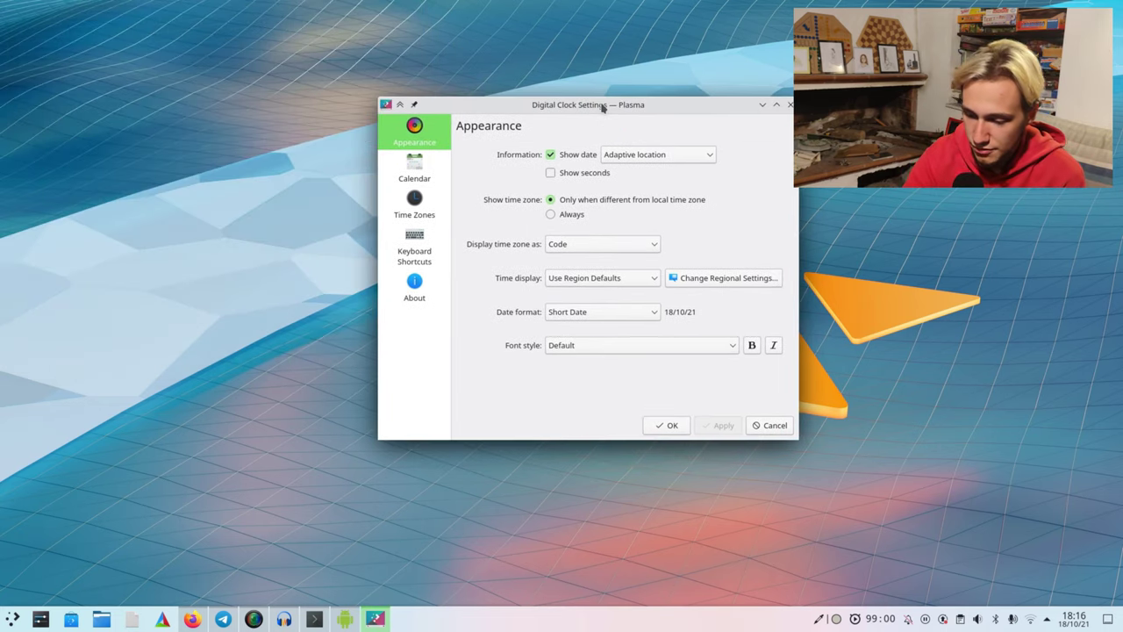
left_click(577, 153)
left_click(717, 429)
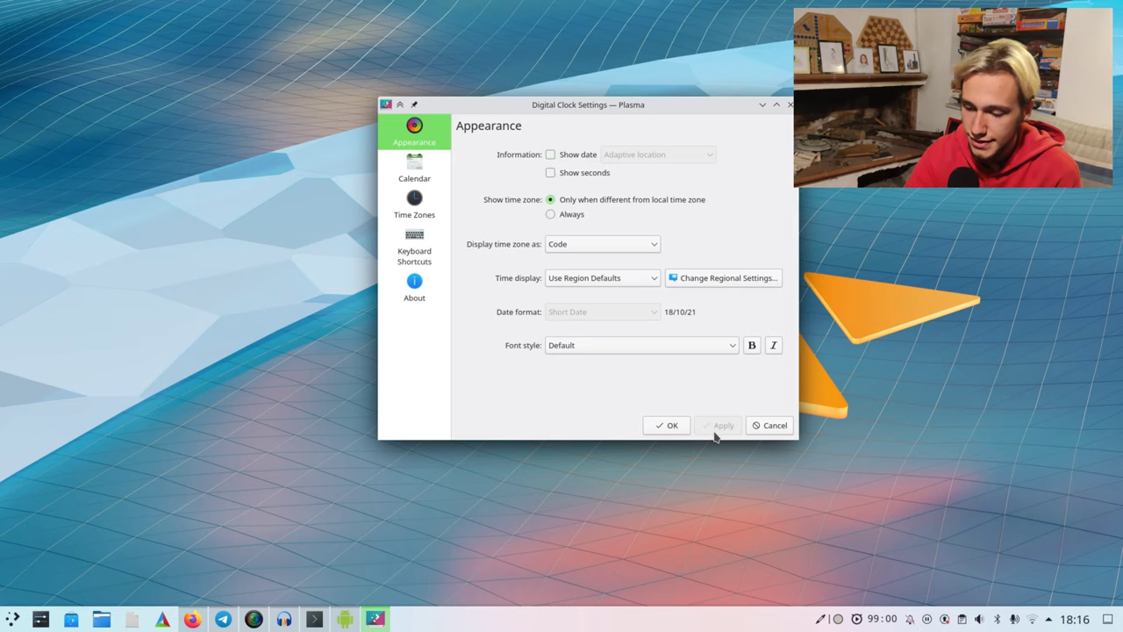
left_click(577, 153)
left_click(665, 426)
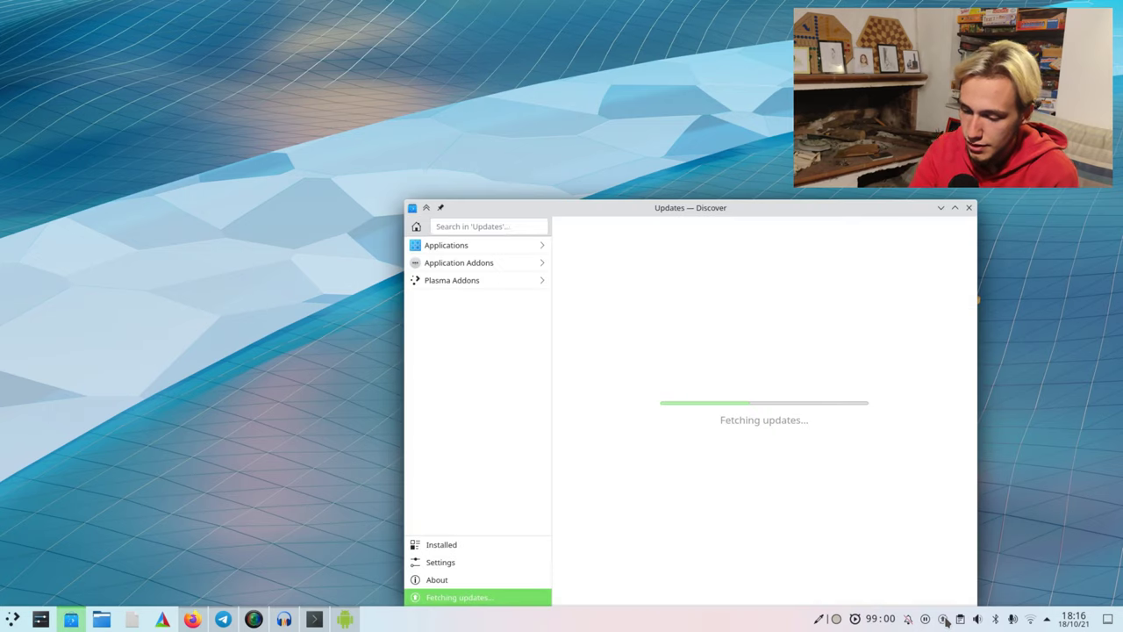
Step: View the Discover updates page, moving the window toward the upper part of the desktop and enlarging it
left_click_drag(774, 208, 566, 44)
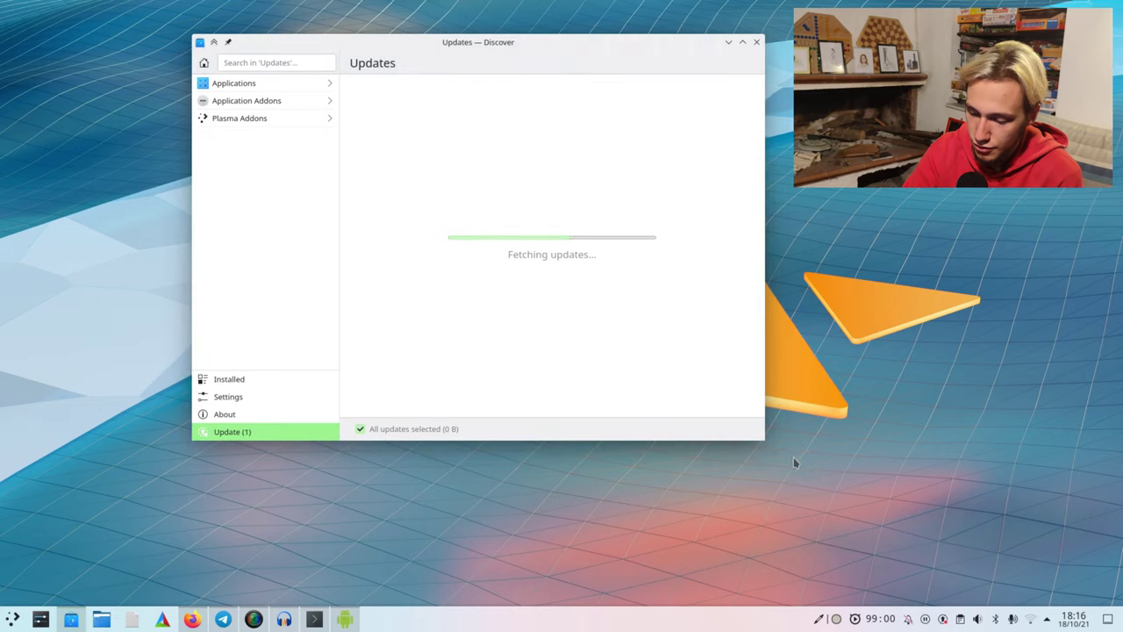
left_click_drag(764, 443, 963, 540)
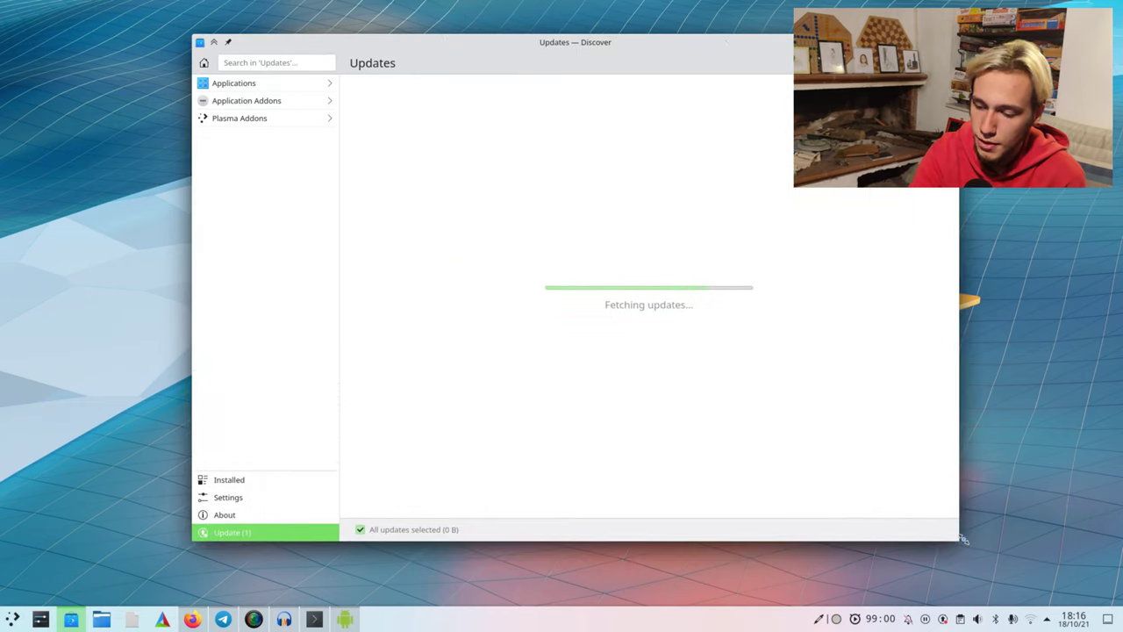
mouse_move(589, 46)
left_mouse_down()
mouse_move(691, 43)
mouse_move(587, 43)
left_mouse_up()
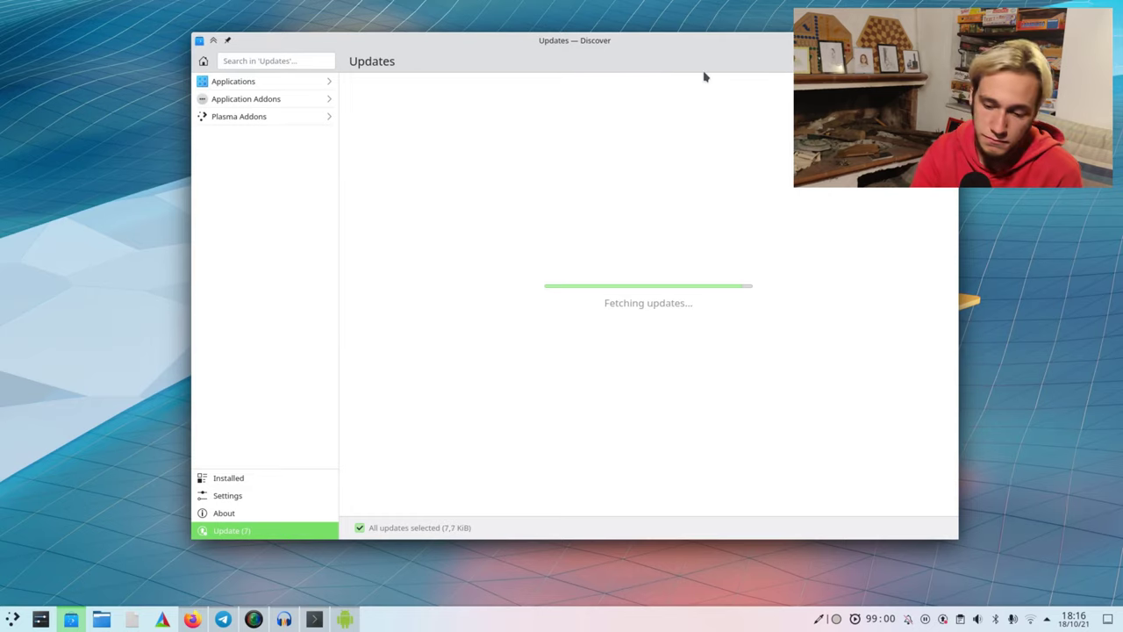
mouse_move(562, 41)
left_mouse_down()
mouse_move(679, 40)
mouse_move(565, 40)
left_mouse_up()
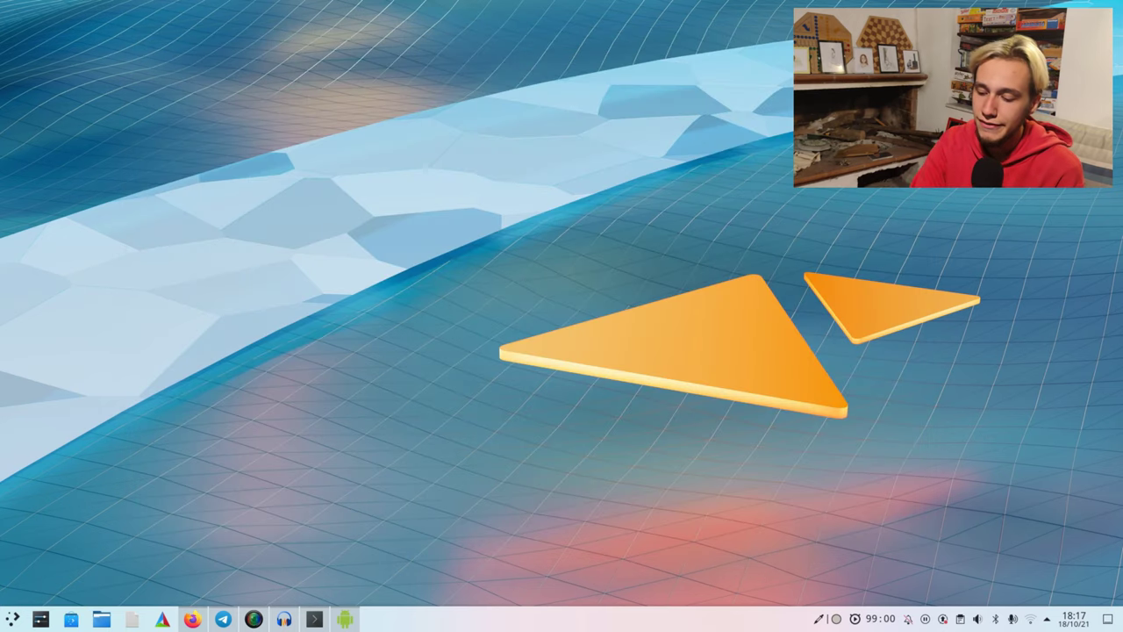
Step: Enter desktop edit mode and use the activity switcher to change to the Python activity and back to Default
left_click(674, 435)
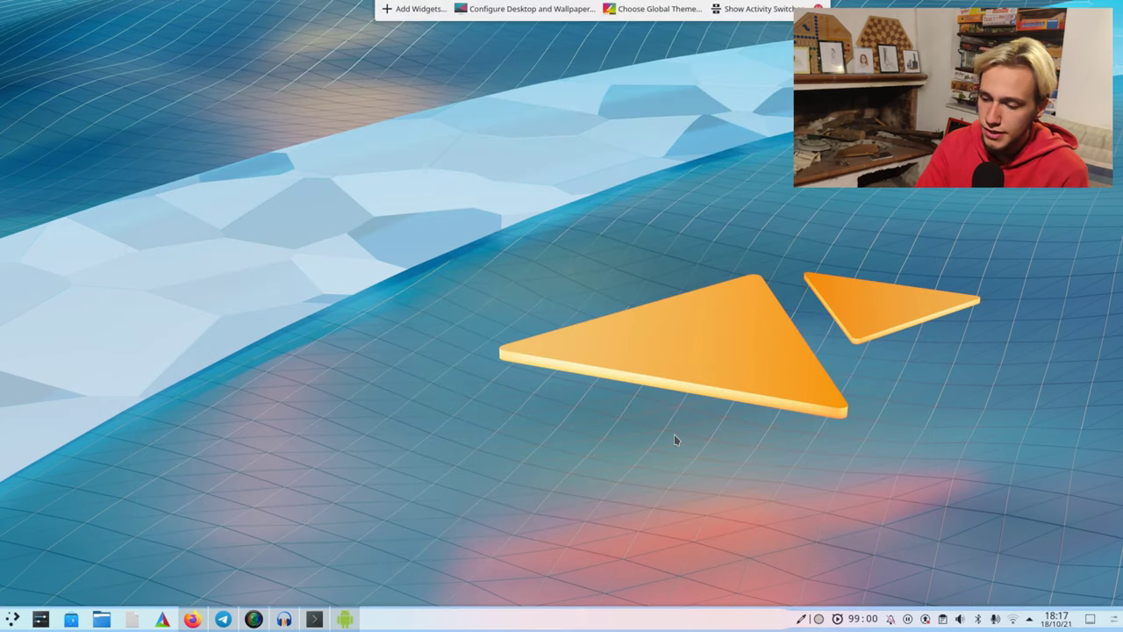
left_click(755, 10)
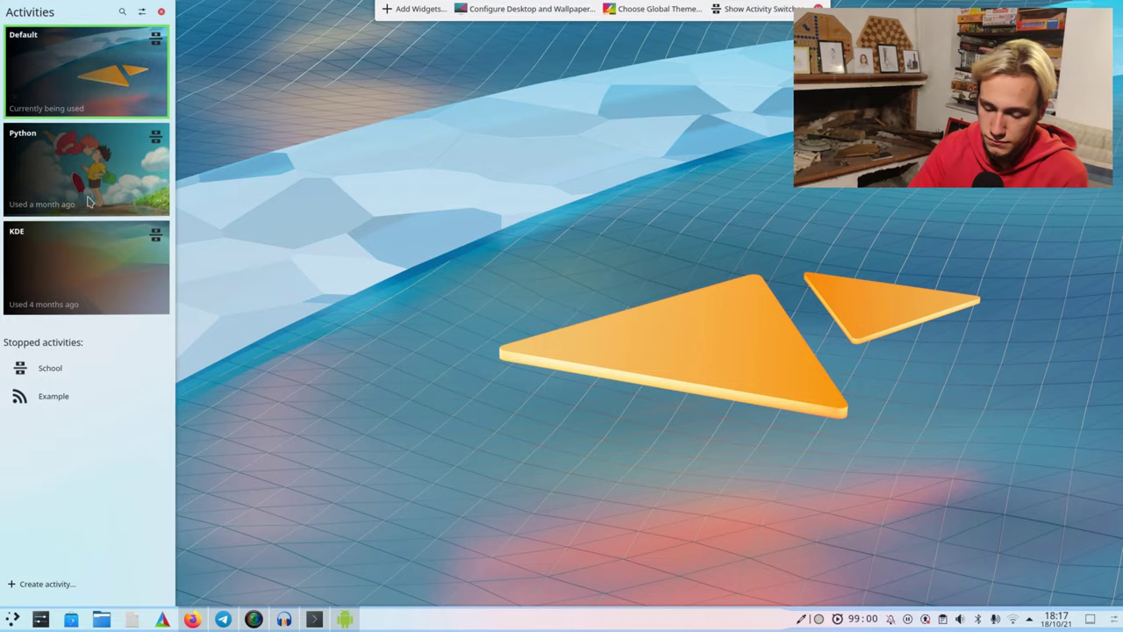
left_click(87, 202)
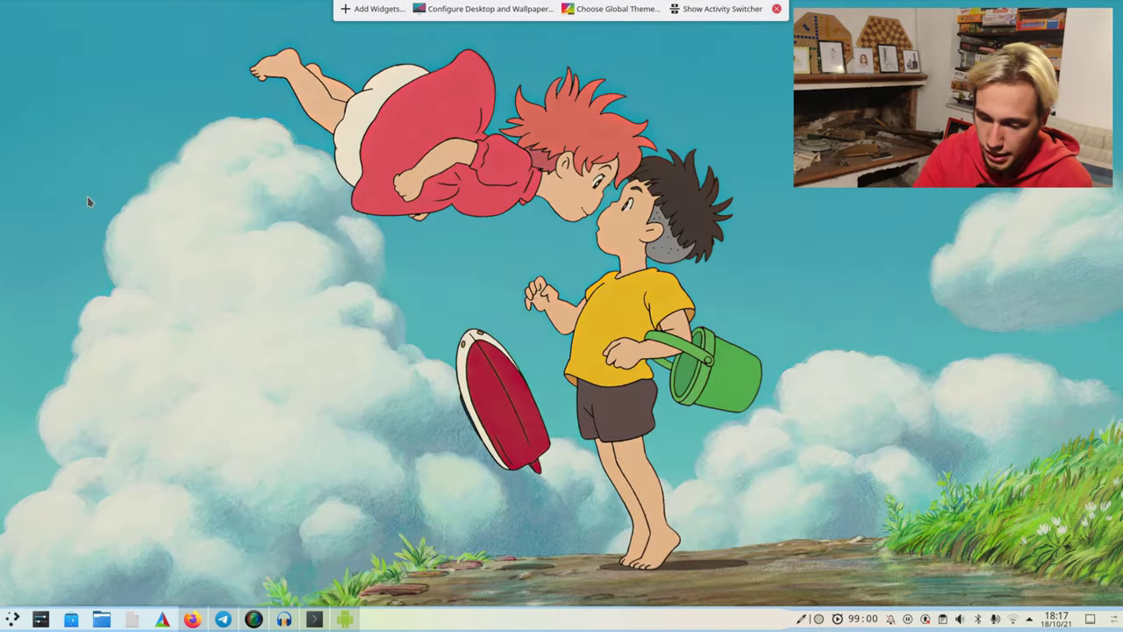
left_click(746, 10)
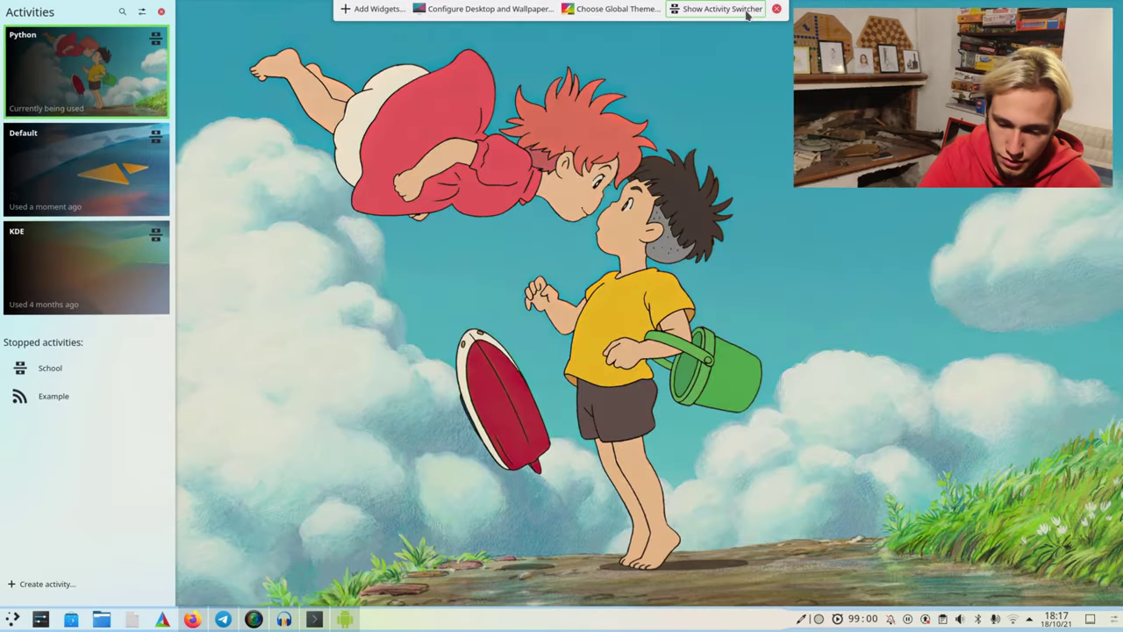
left_click(96, 165)
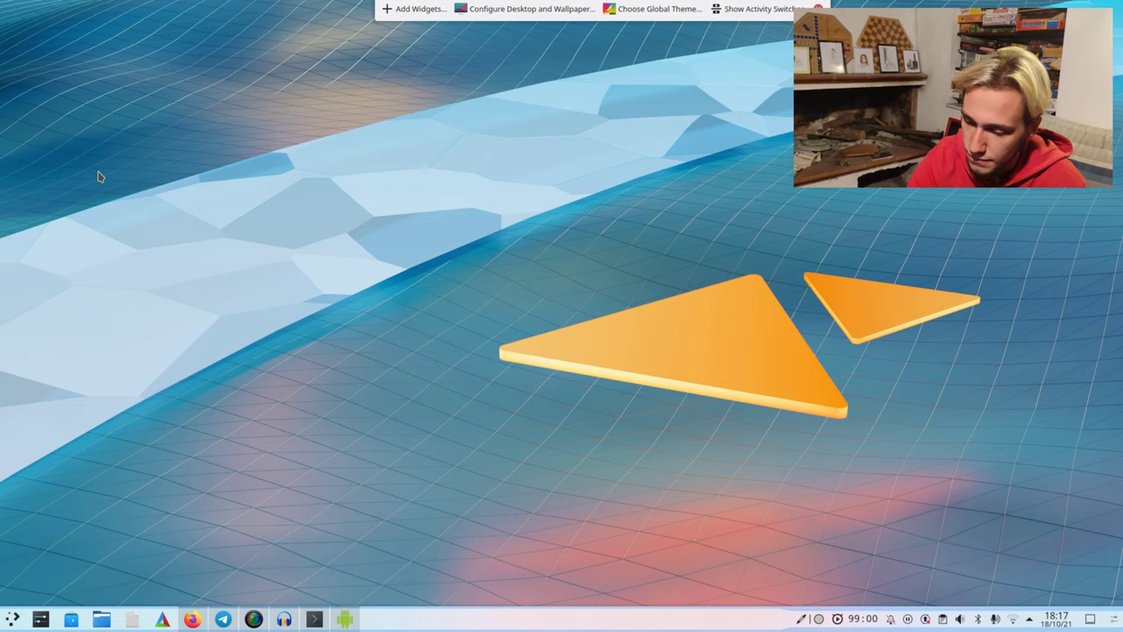
Step: Open the global theme settings' Colors page, set the custom accent color to pink, and apply it
left_click(667, 11)
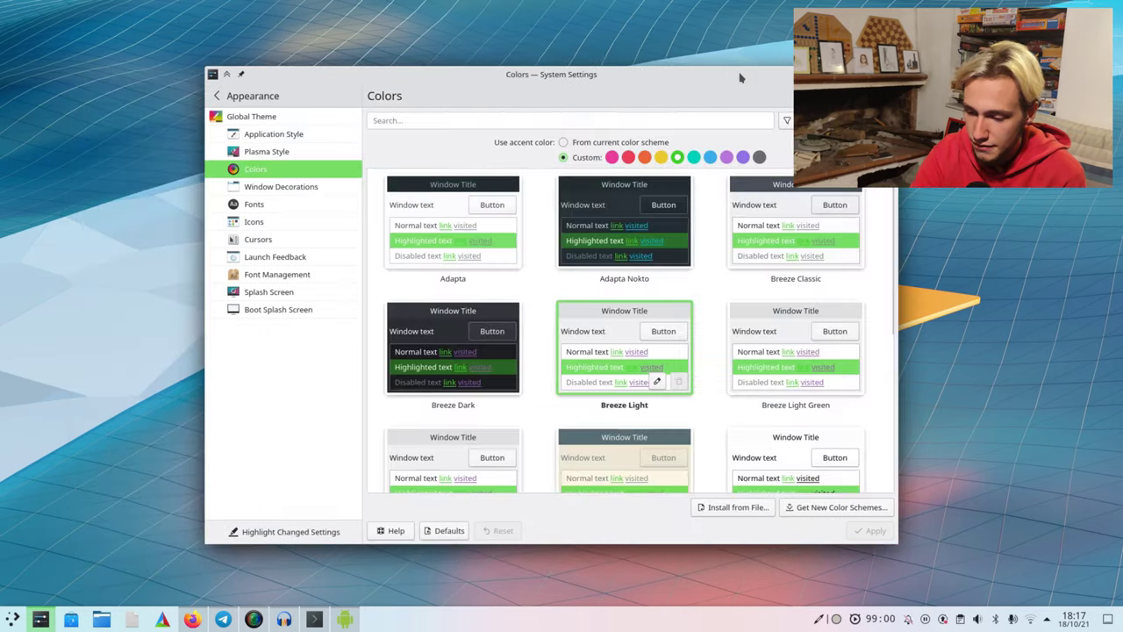
left_click_drag(740, 79, 707, 54)
left_click(579, 133)
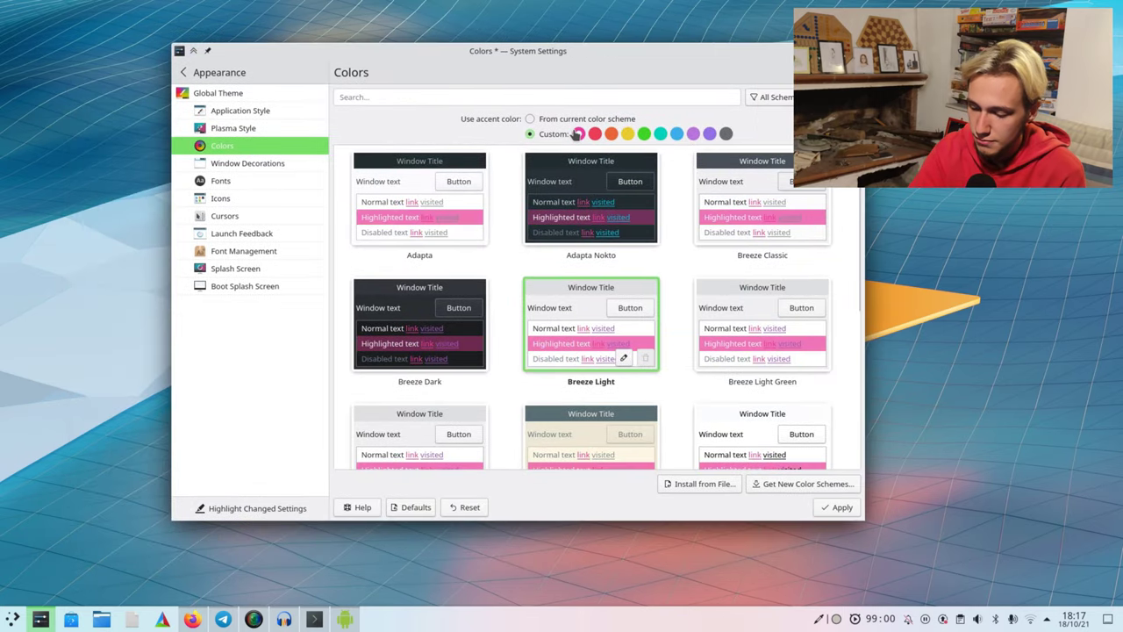
left_click(836, 508)
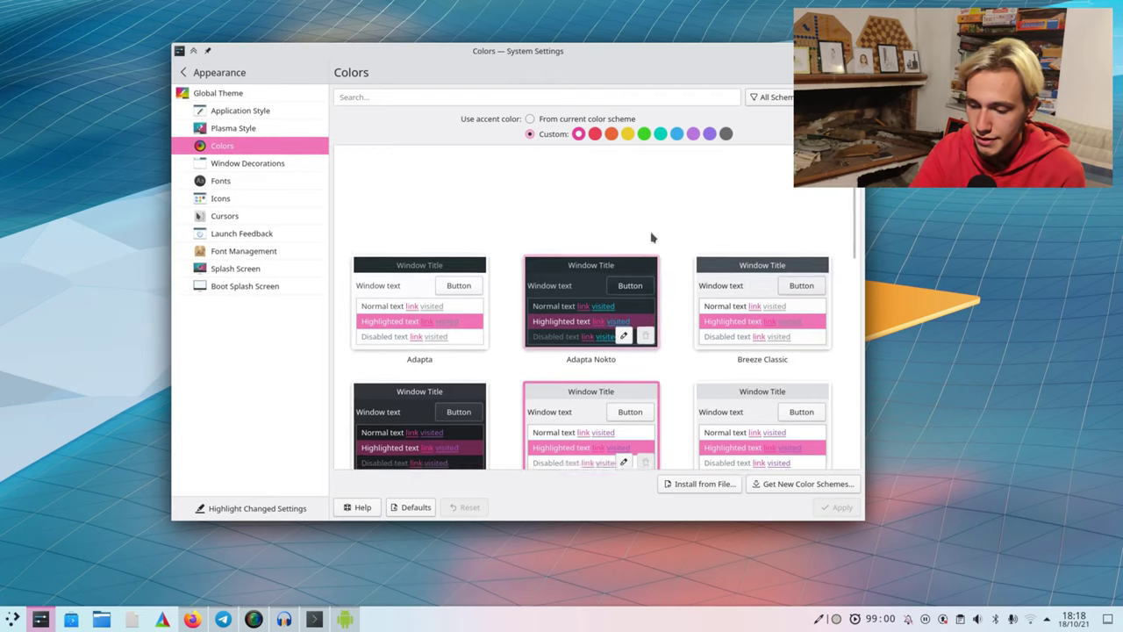
Step: Look through the color schemes, return to the main settings list, view the Users page, and quit System Settings
scroll(772, 387, "down", 5)
scroll(777, 395, "up", 3)
scroll(781, 401, "up", 2)
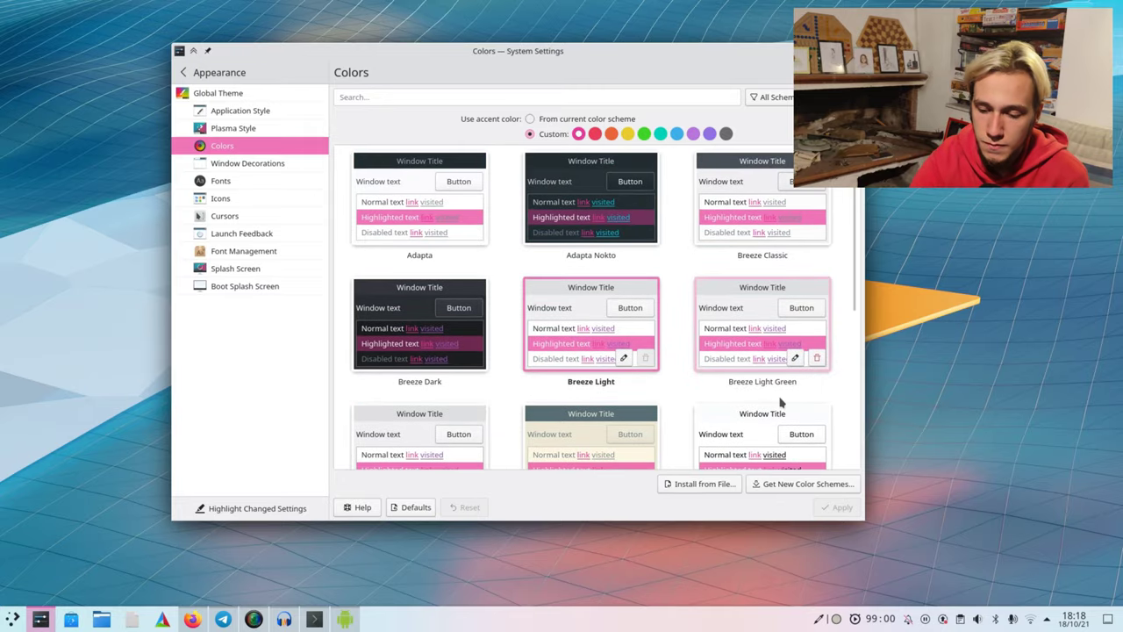
left_click(181, 74)
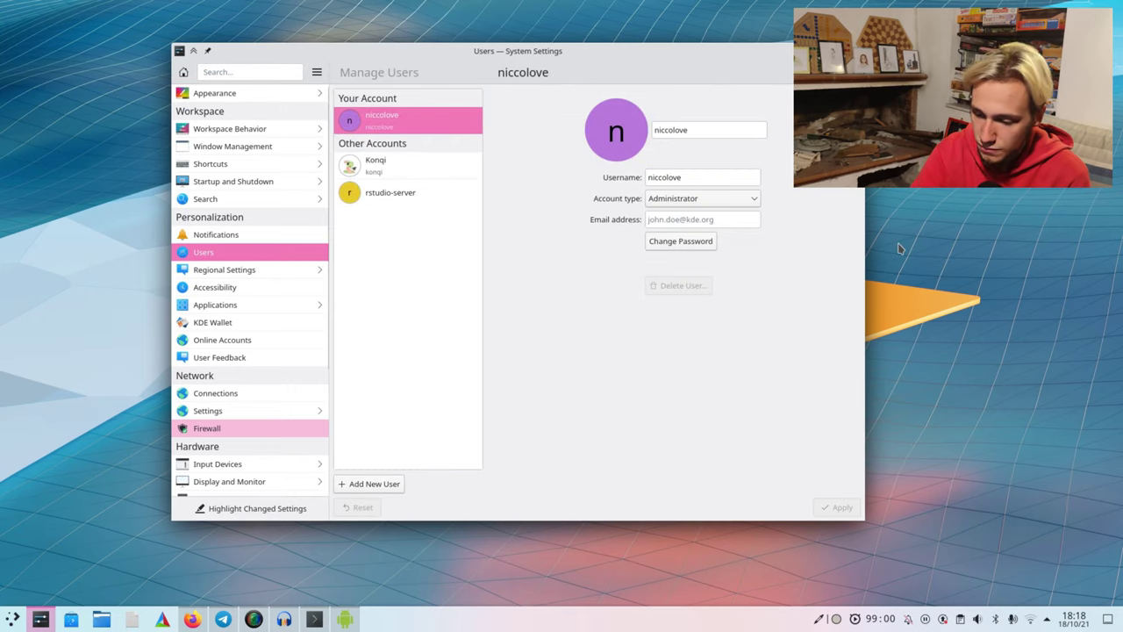
key("ctrl+q")
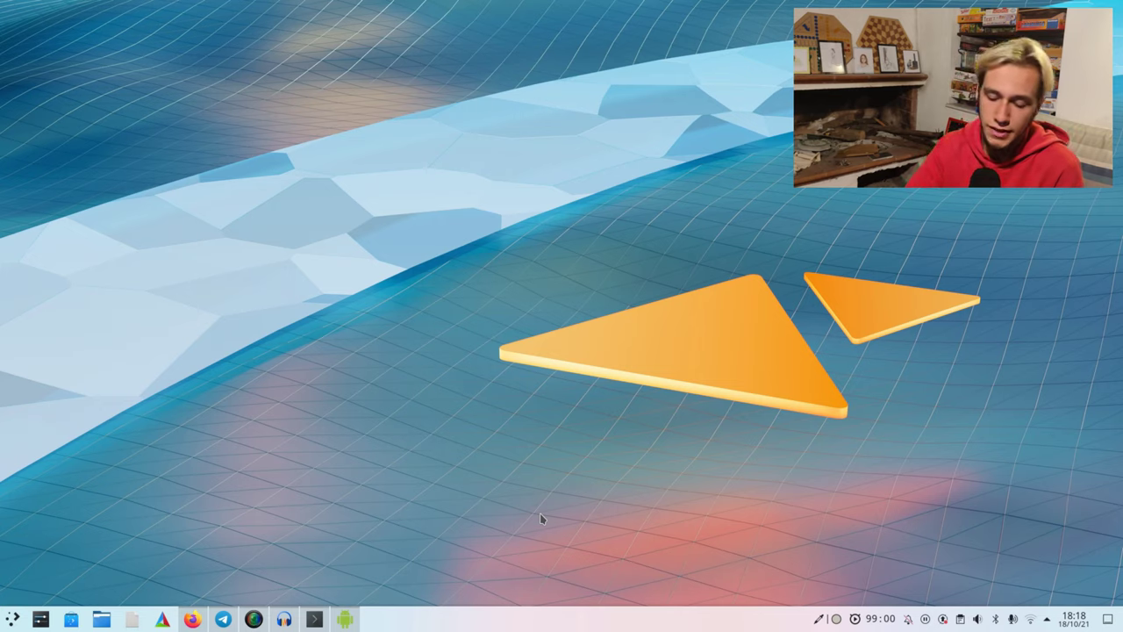
Step: Open the file manager and examine the folders and files in Home
left_click(101, 620)
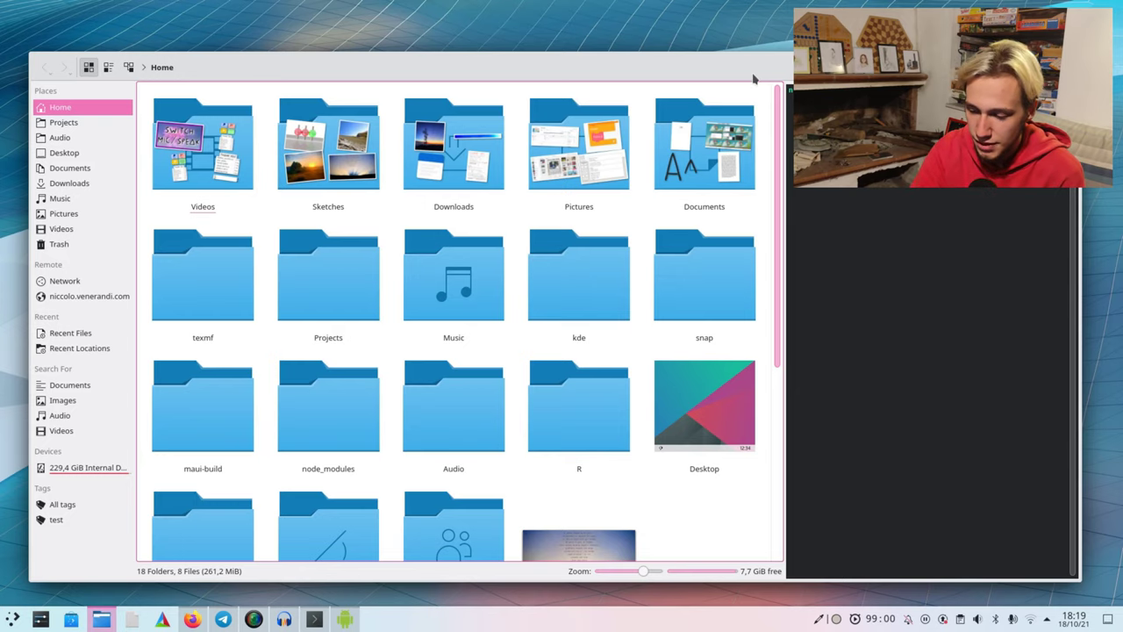
scroll(626, 447, "down", 5)
scroll(626, 447, "up", 6)
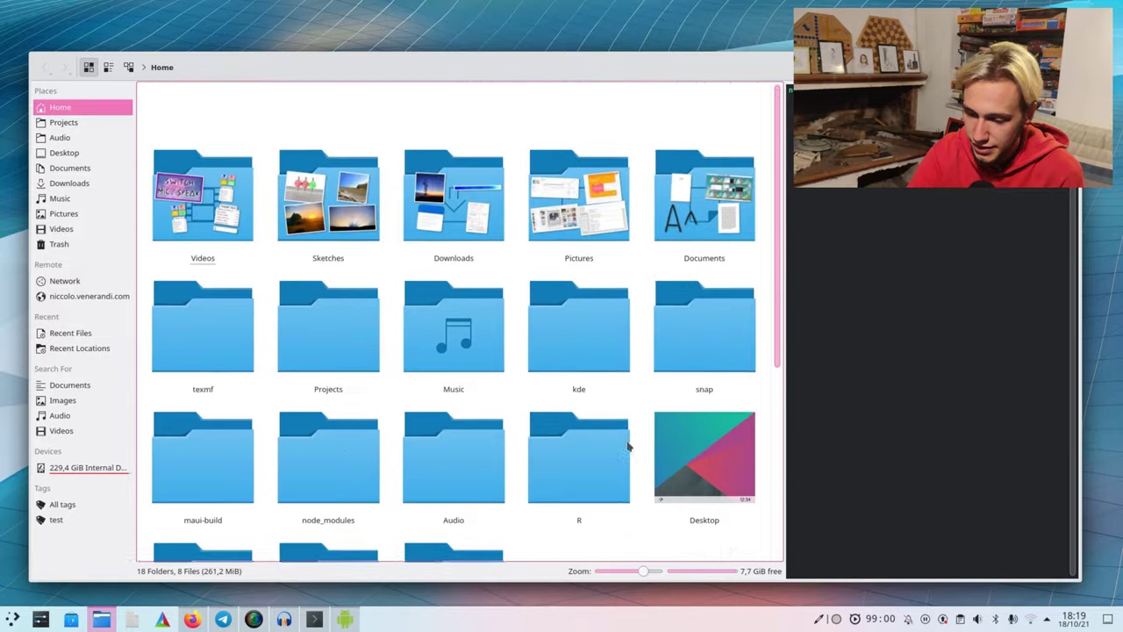
scroll(518, 488, "down", 3)
scroll(562, 351, "up", 3)
scroll(576, 279, "down", 5)
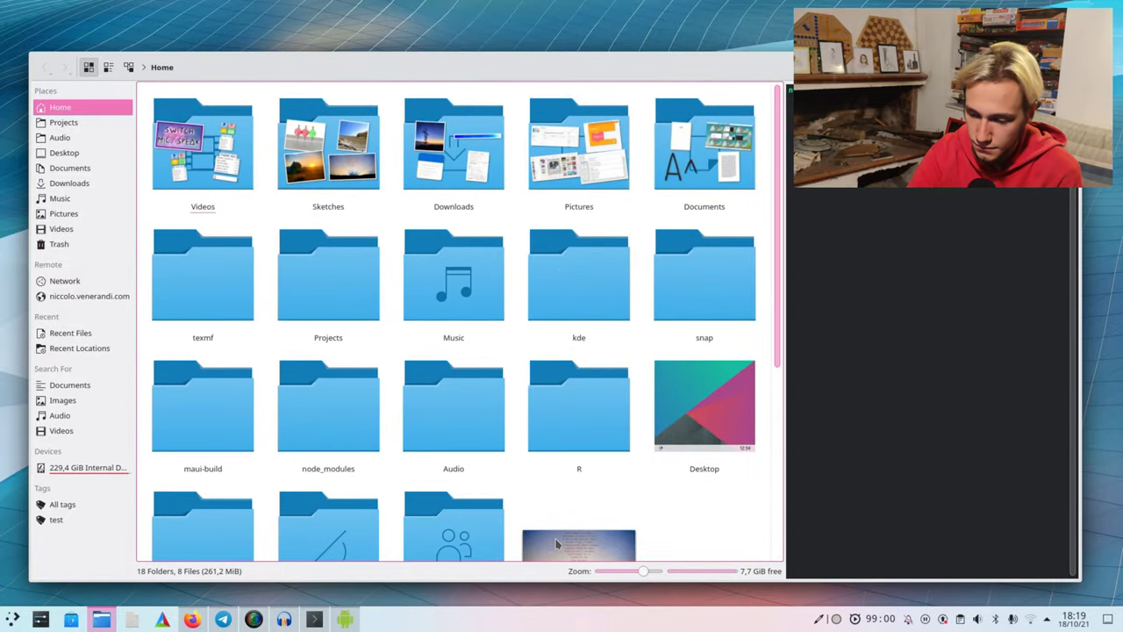
scroll(659, 371, "down", 2)
scroll(637, 471, "up", 8)
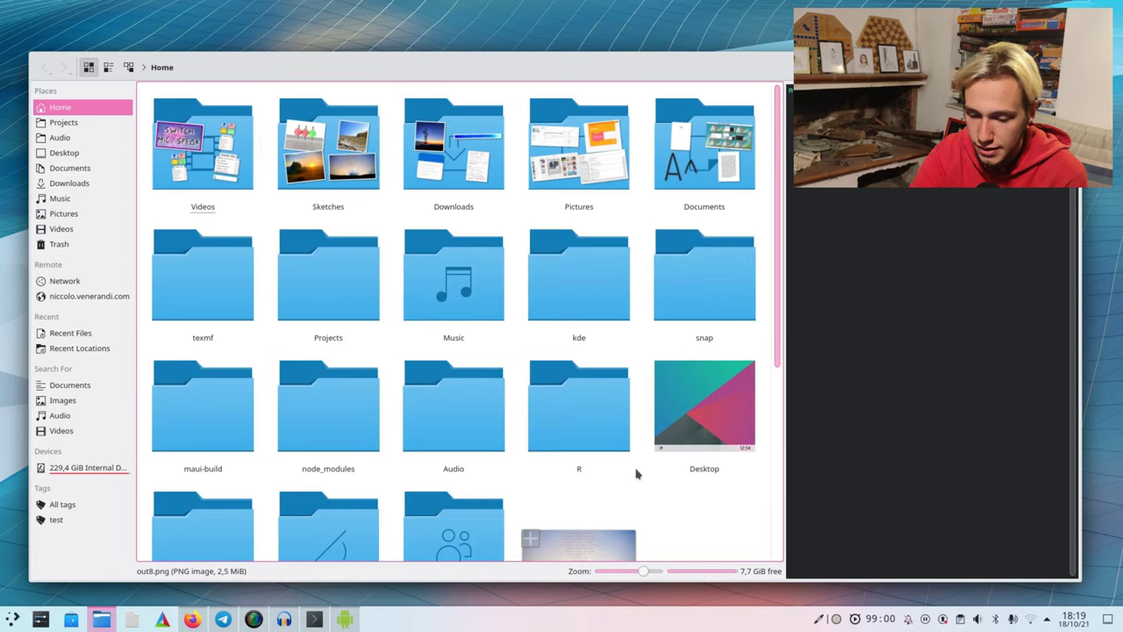
Step: Open the plasmatouch folder inside Videos and create a subfolder named New Folder
double_click(210, 167)
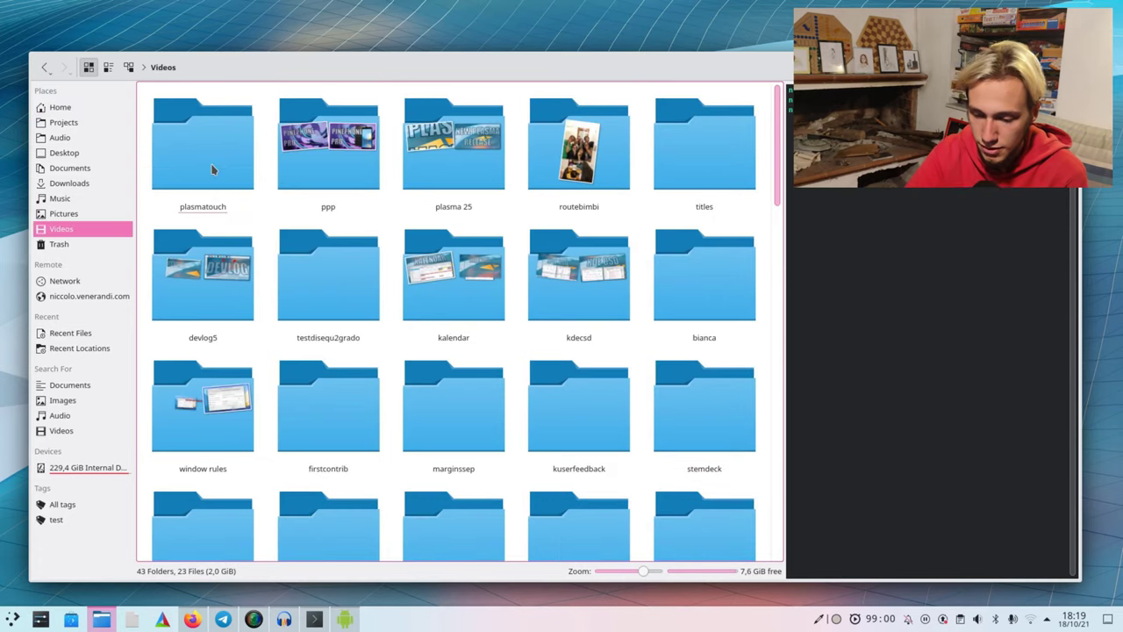
double_click(220, 167)
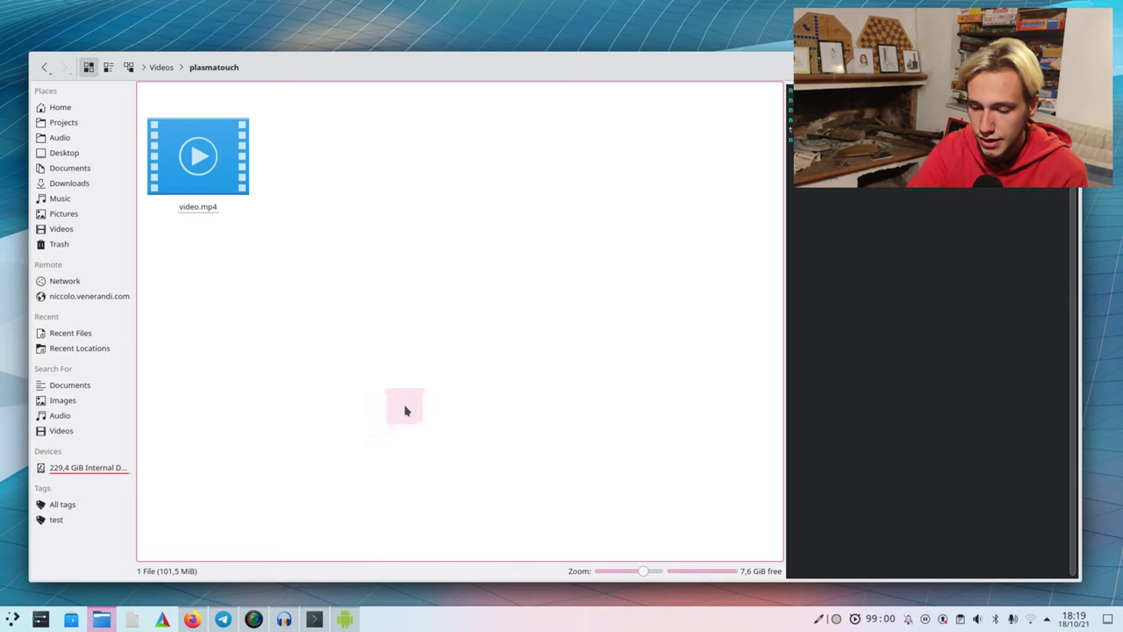
right_click(406, 409)
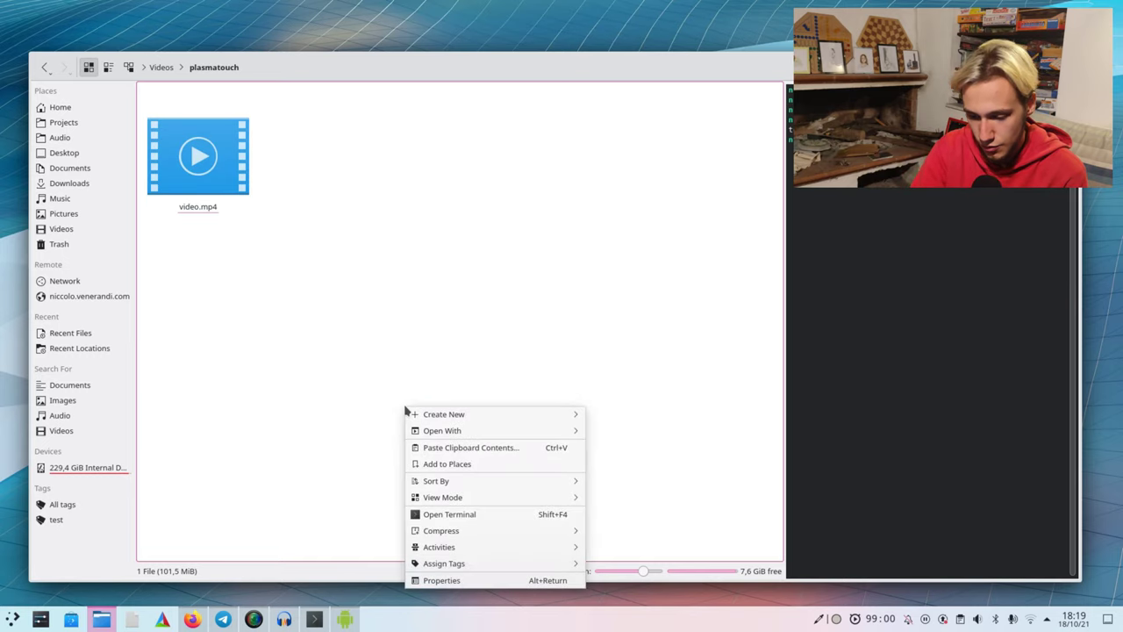
mouse_move(509, 421)
left_click(659, 411)
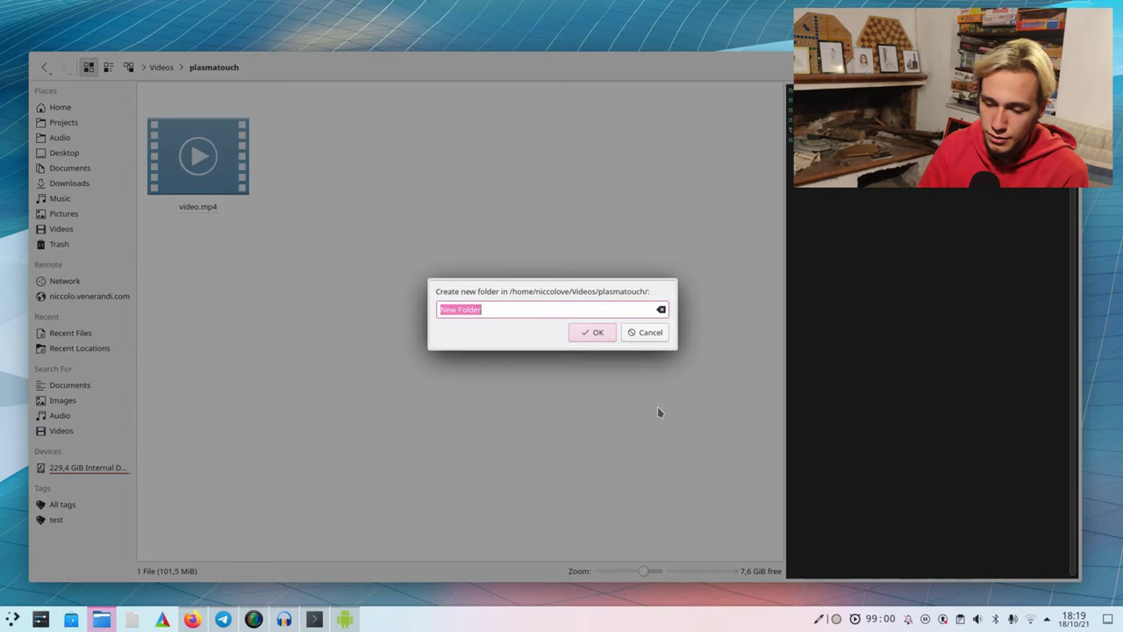
key("Return")
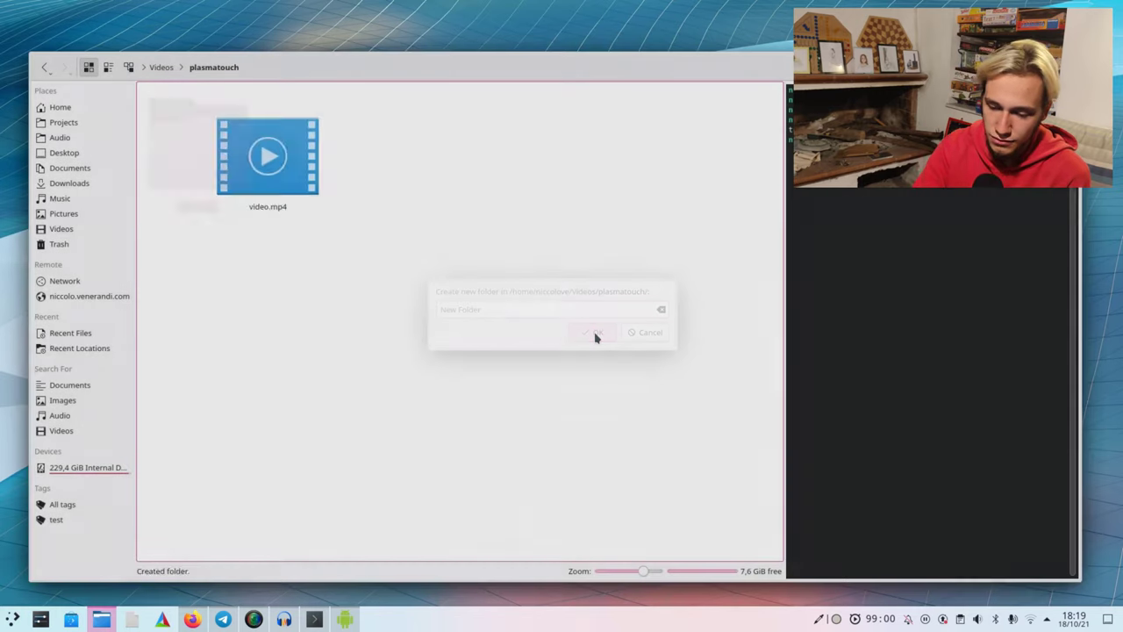
Step: Open New Folder and create a text file in it with the suggested name Text File.txt
left_click(197, 172)
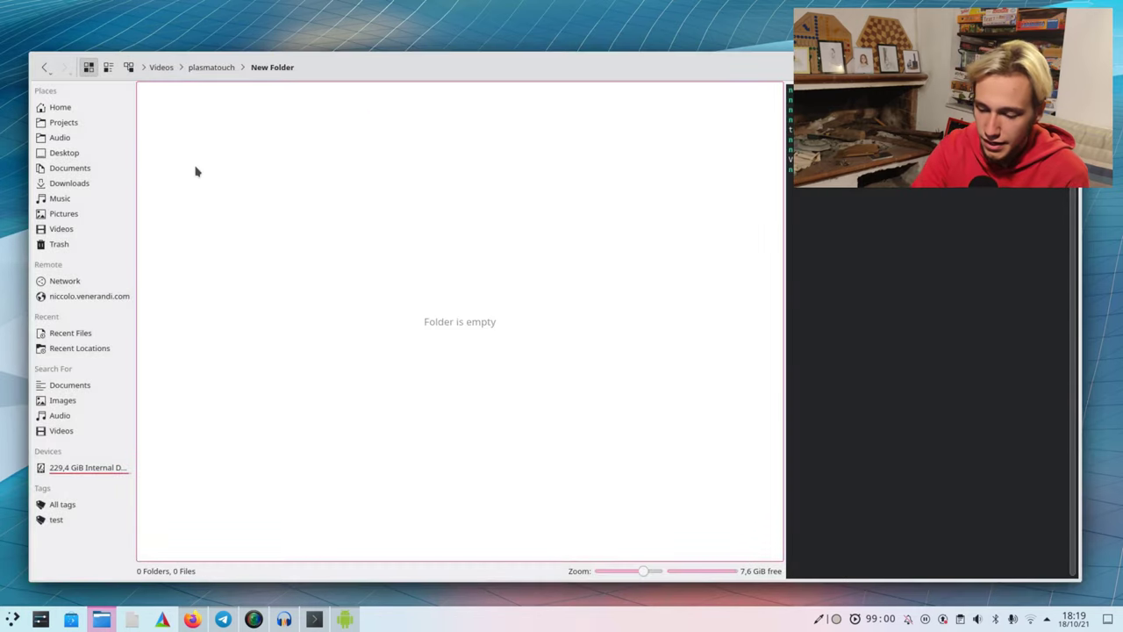
right_click(526, 429)
mouse_move(605, 455)
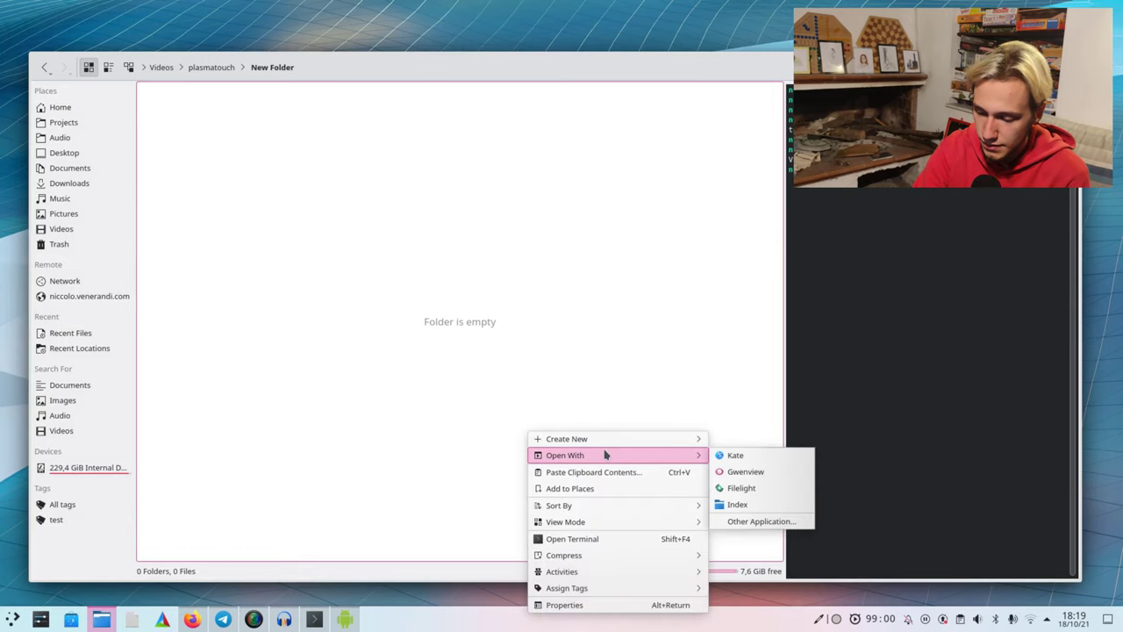
mouse_move(673, 439)
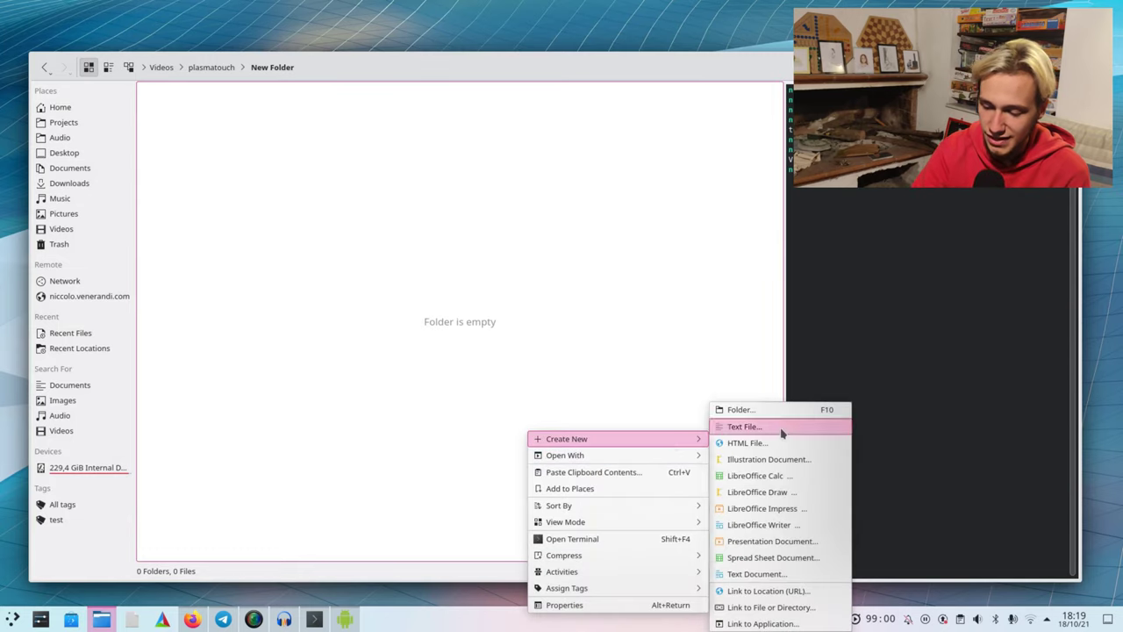
left_click(746, 426)
left_click(601, 334)
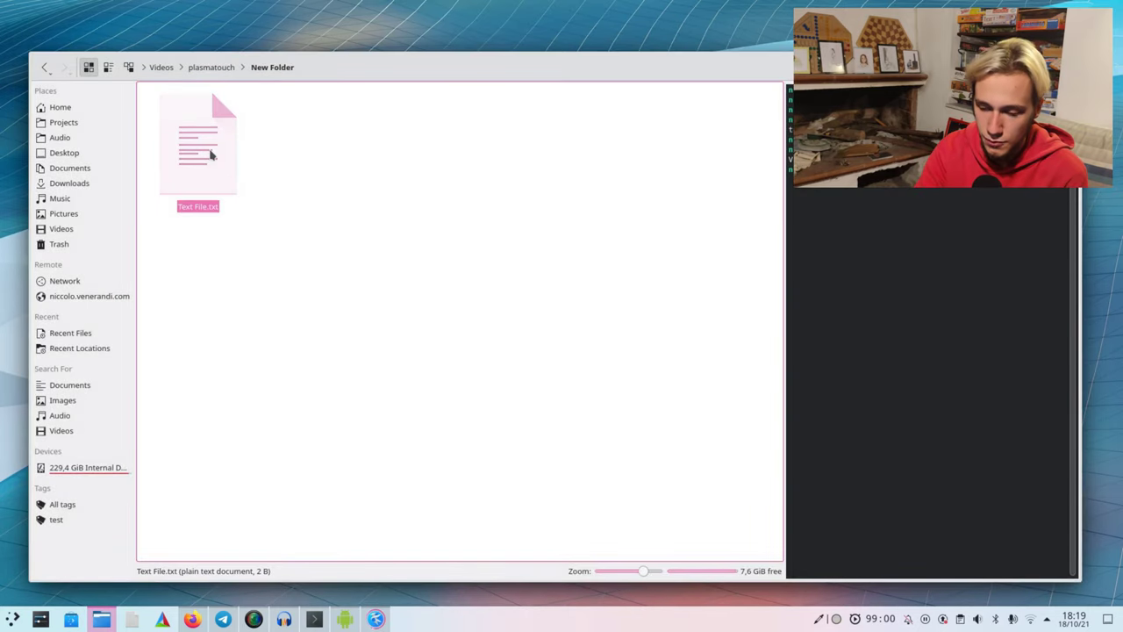
Step: Open Text File.txt and close it, reopen it with Kate, and place the cursor on line 1
double_click(210, 154)
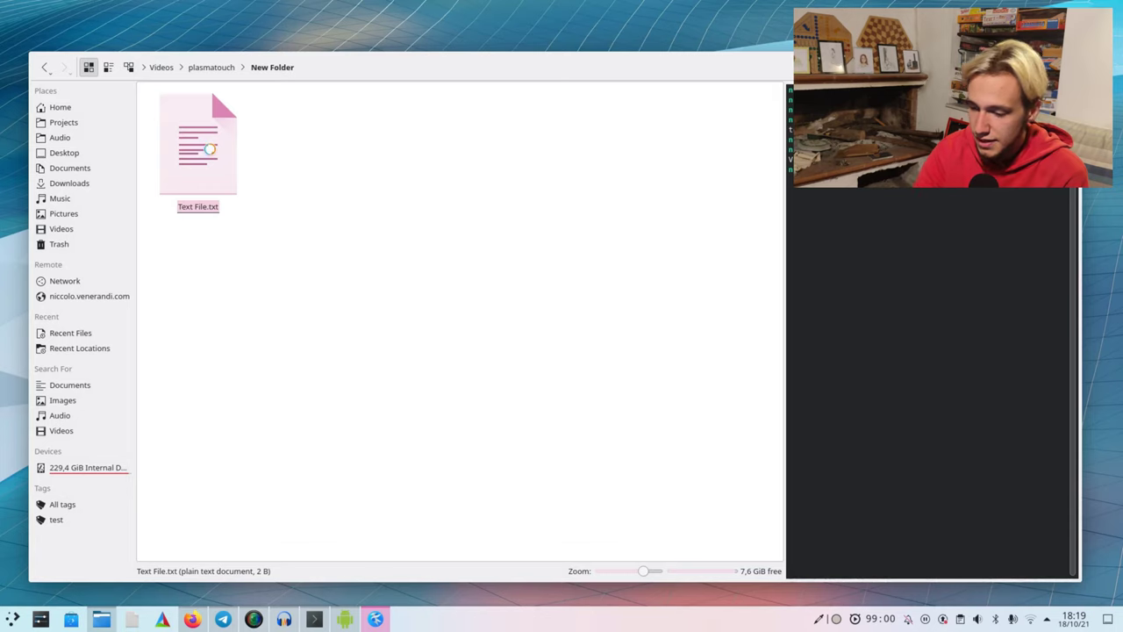
key("ctrl+w")
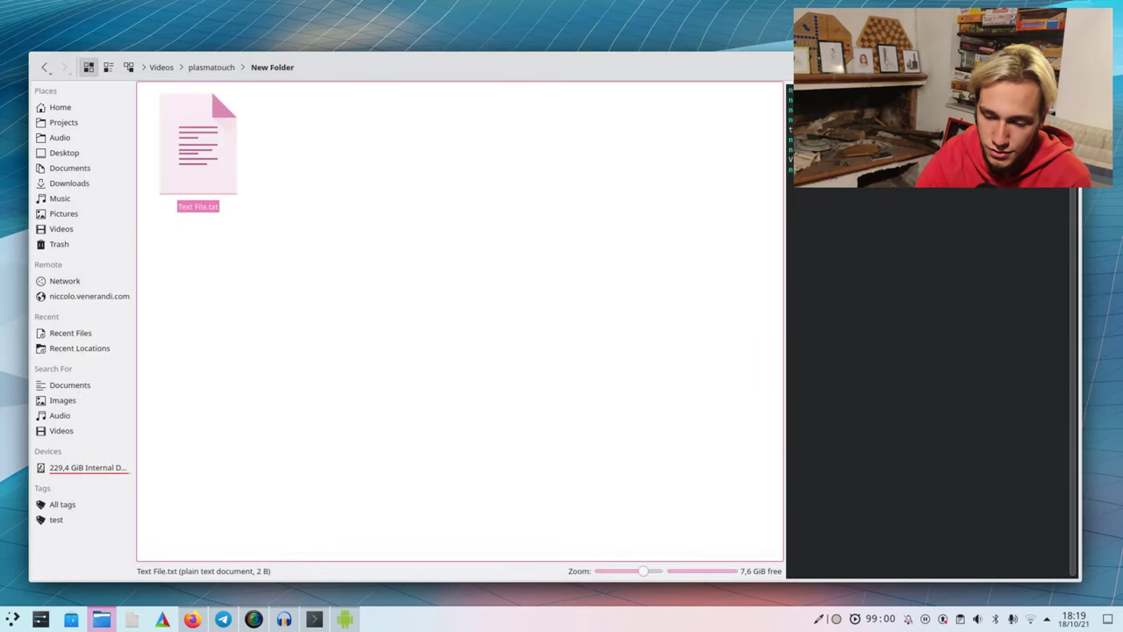
left_click(206, 179)
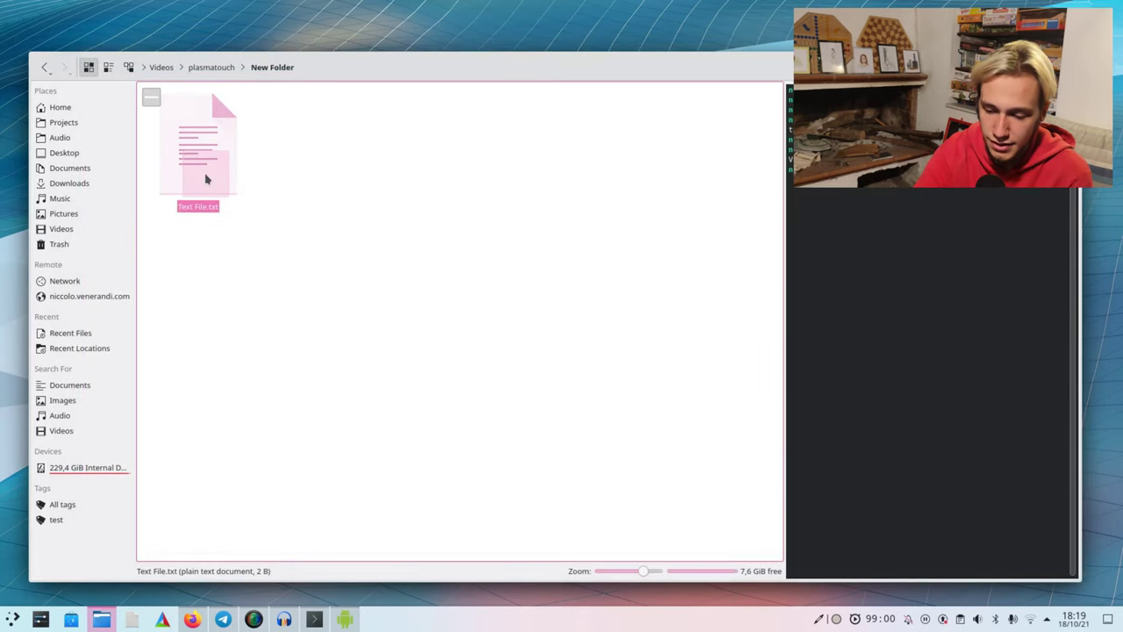
right_click(206, 179)
mouse_move(319, 206)
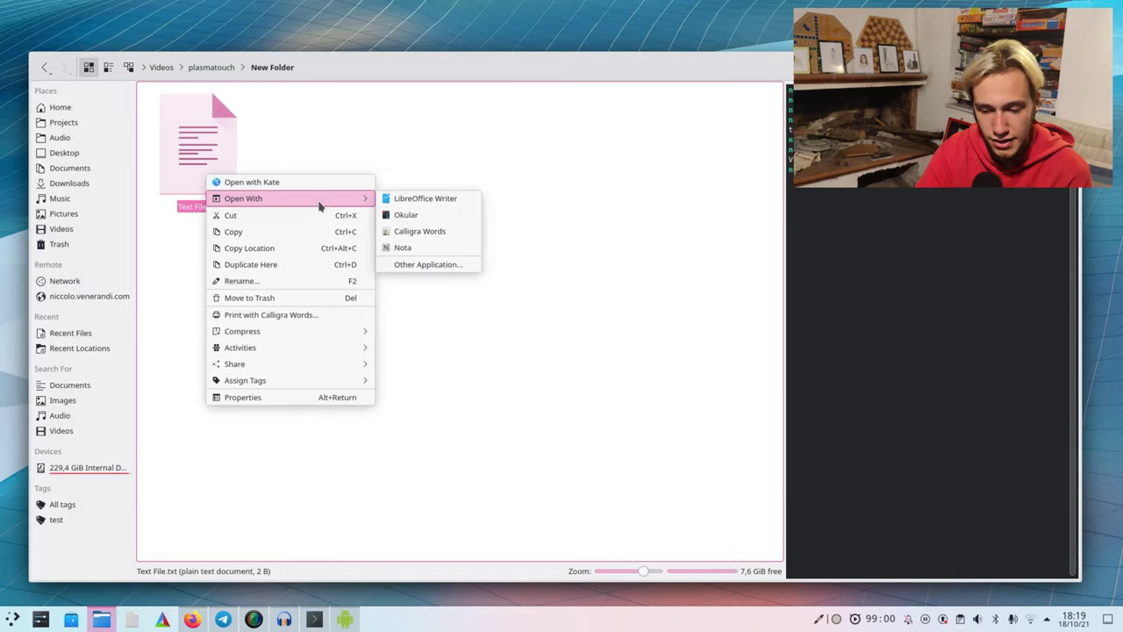
left_click(333, 181)
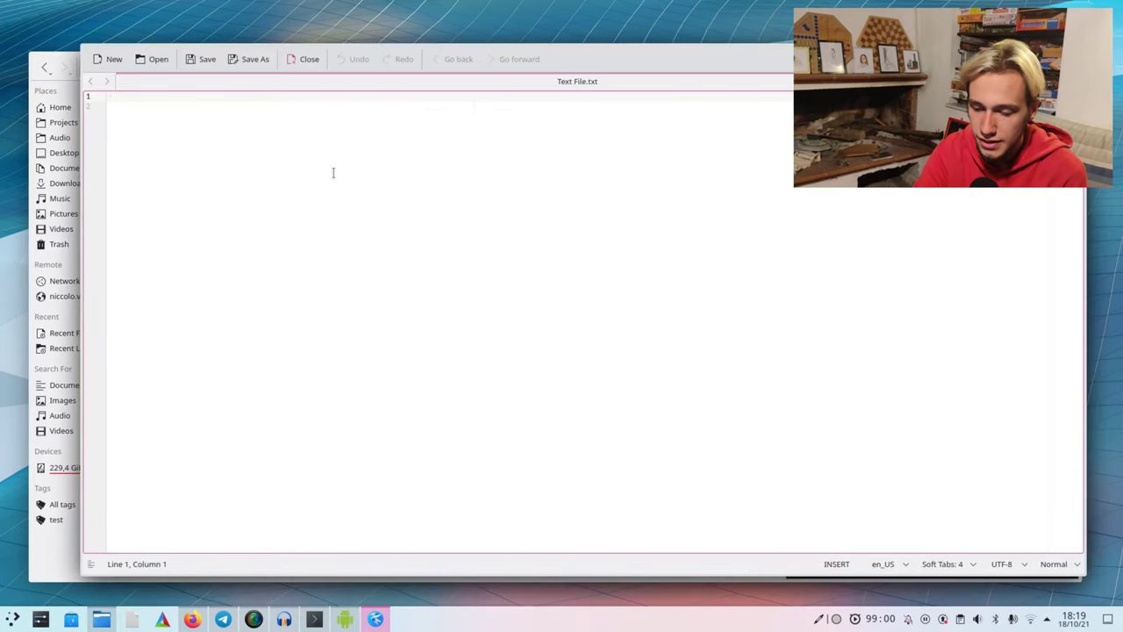
left_click(467, 364)
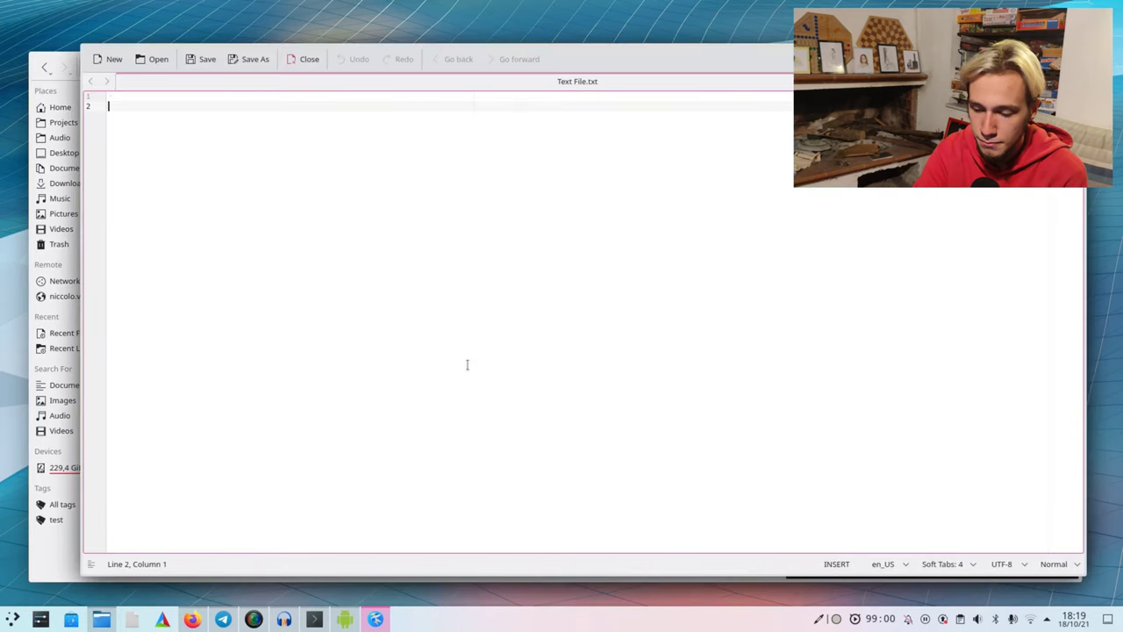
left_click(124, 95)
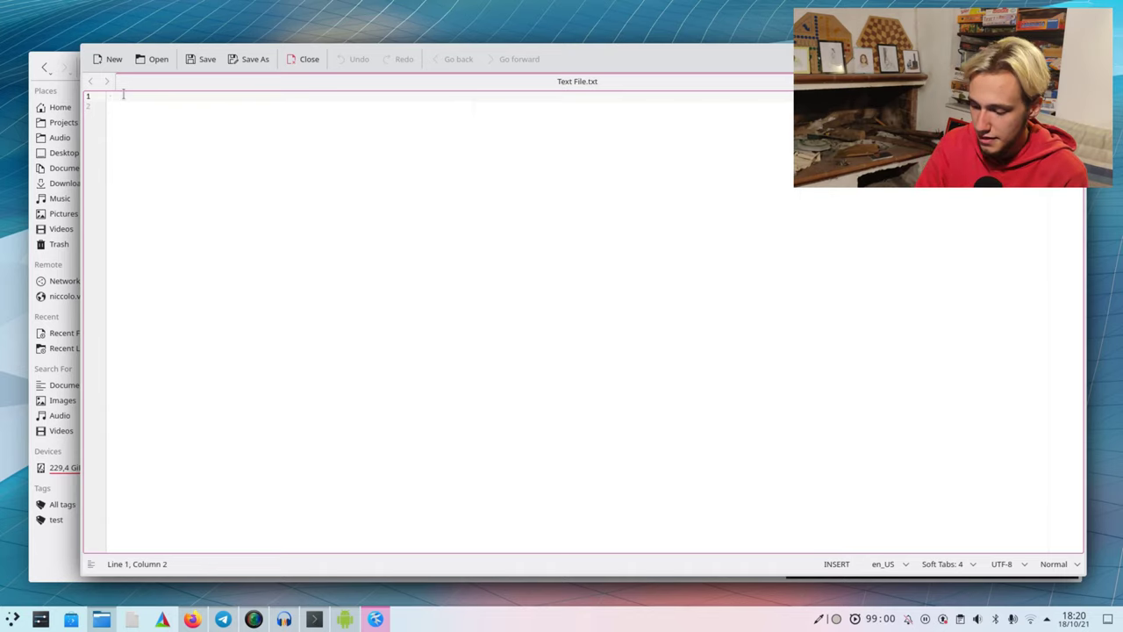
Step: Browse the clipboard history and make the [fen] entry starting rnbqkbnr/pp2pppp/2p5/3p4 the current clipboard content
left_click(960, 620)
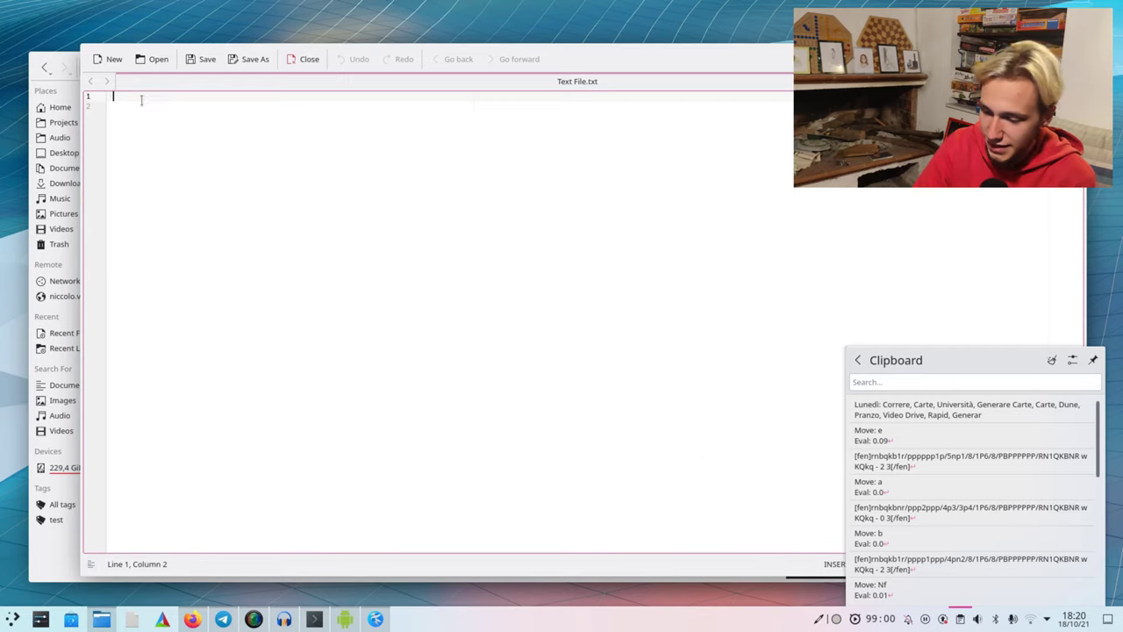
left_click(924, 413)
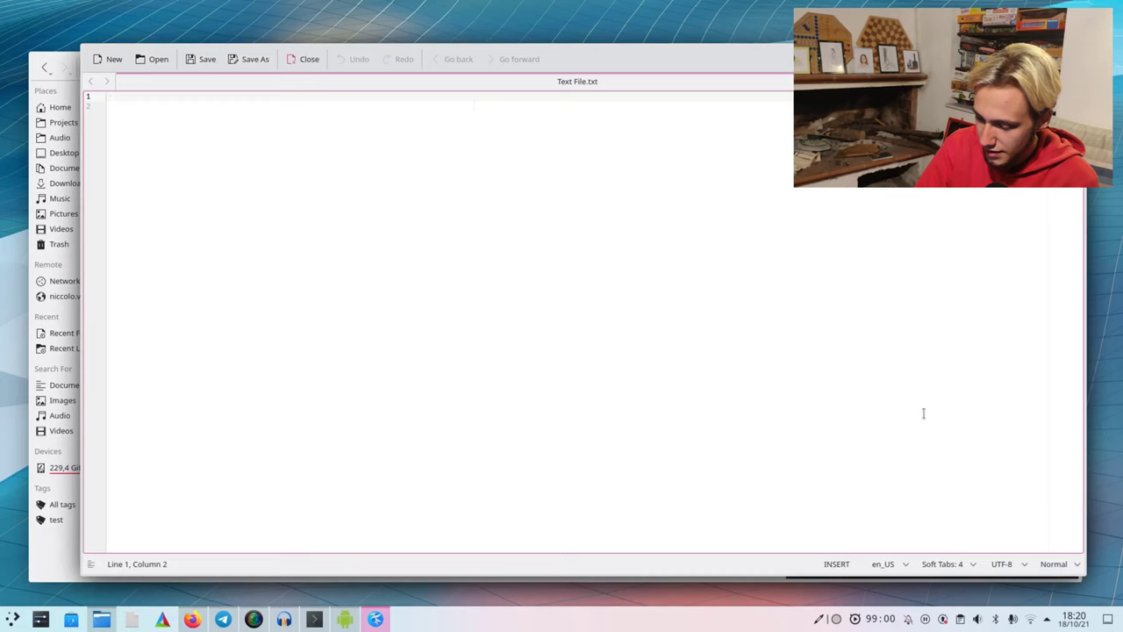
key("super+v")
scroll(928, 444, "down", 5)
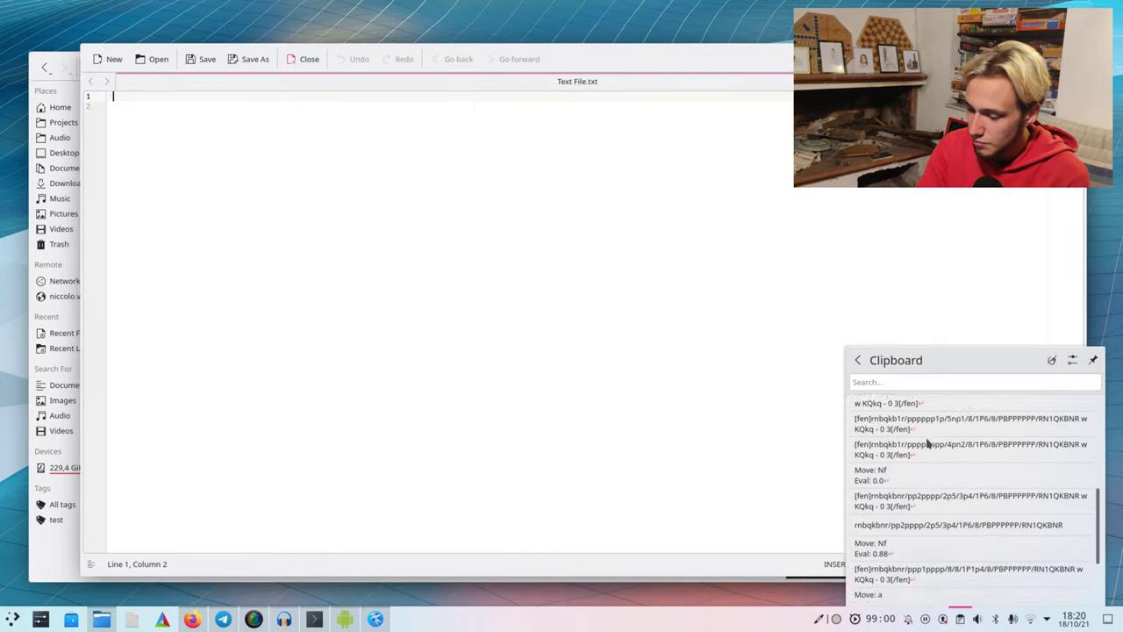
scroll(929, 444, "down", 2)
scroll(933, 421, "up", 2)
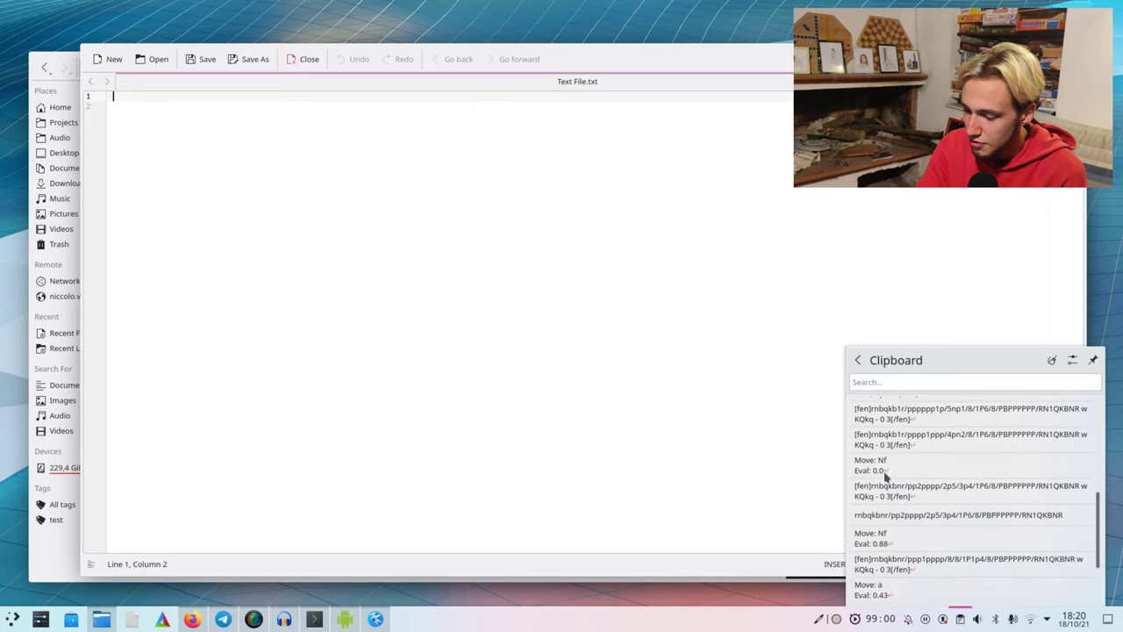
scroll(886, 470, "up", 1)
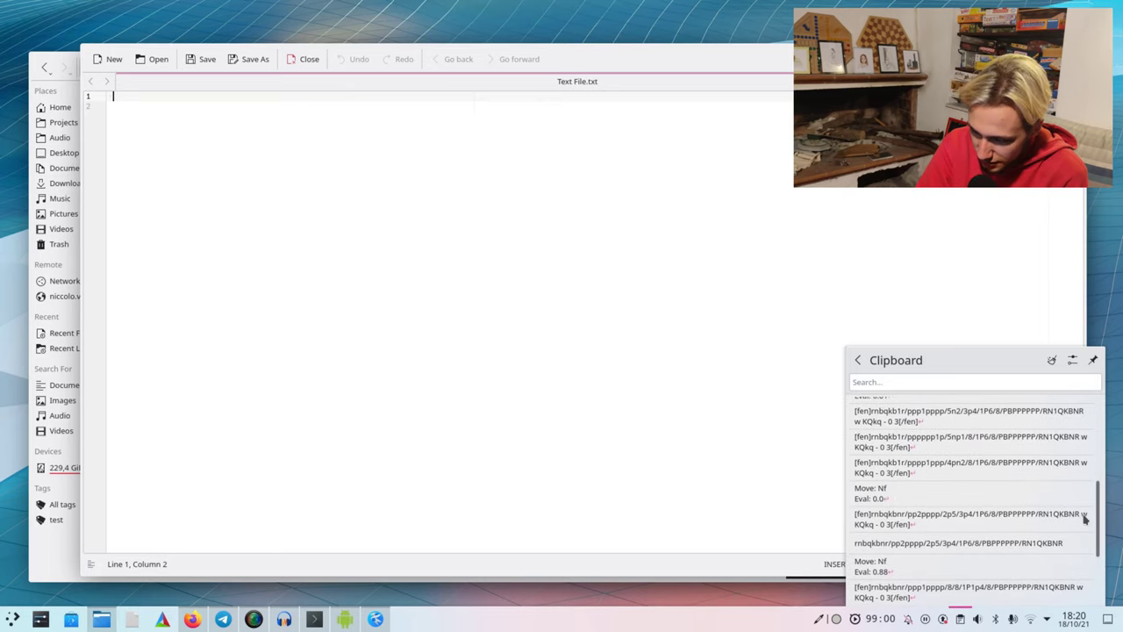
left_click(1085, 519)
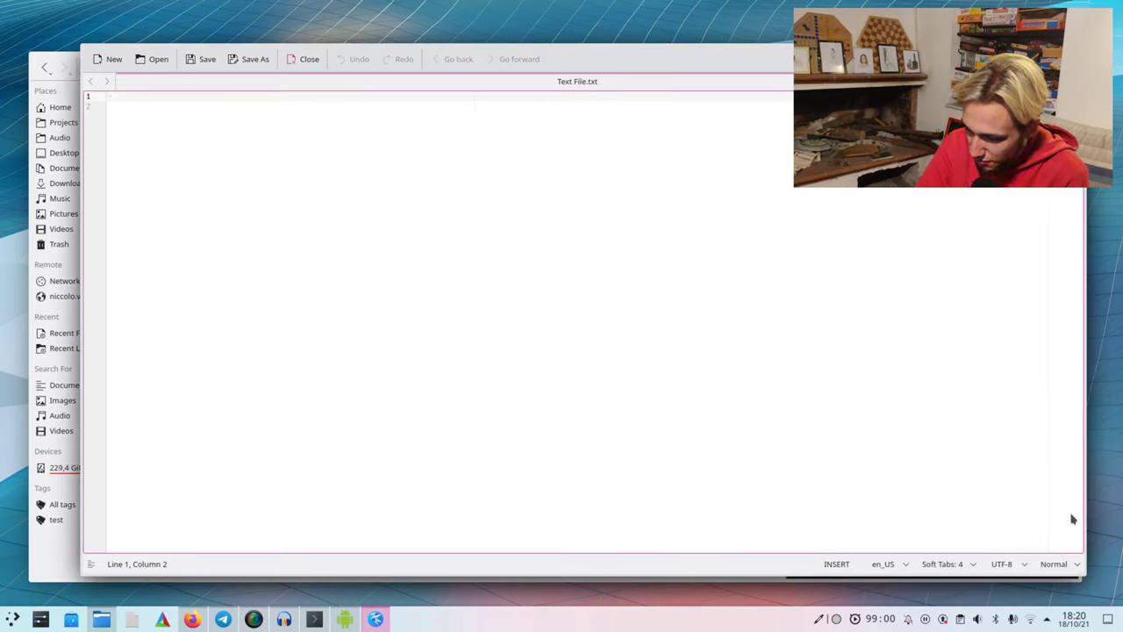
Step: Open the clipboard history entry containing Eval: 0.09 for editing and close the Discover updates window
left_click(960, 619)
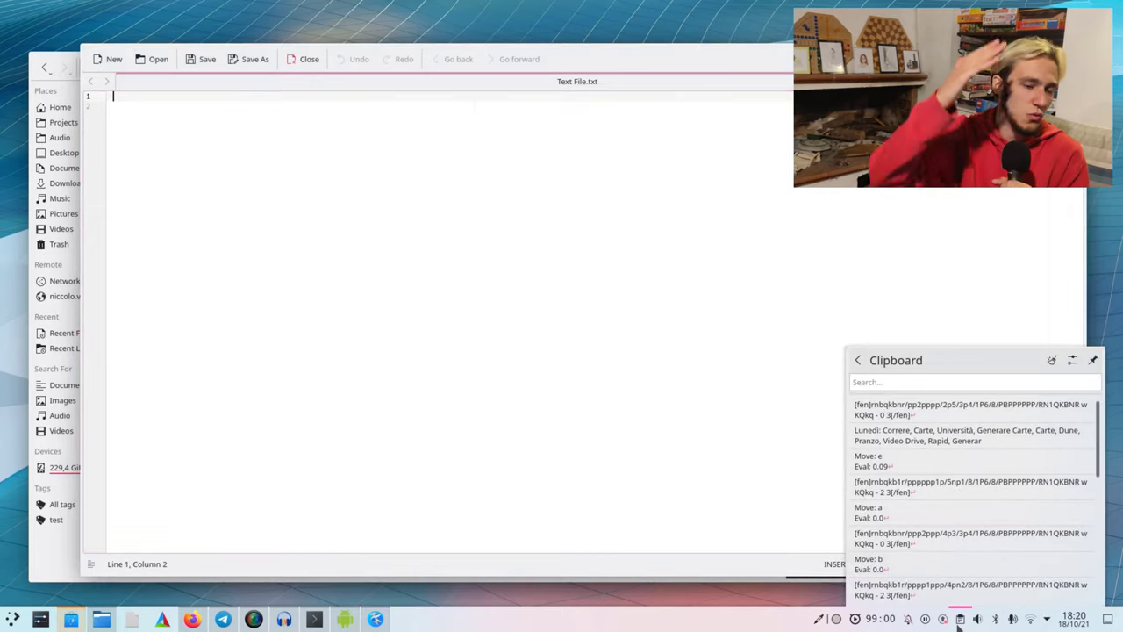
left_click(1065, 459)
key("Escape")
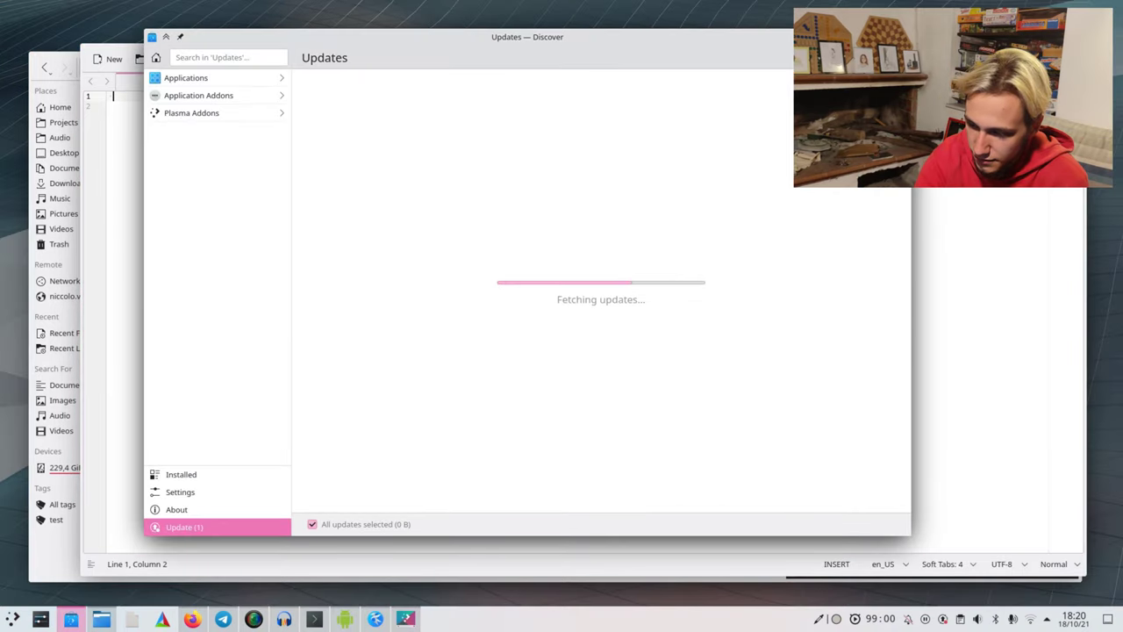
key("super+Page_Up")
key("ctrl+q")
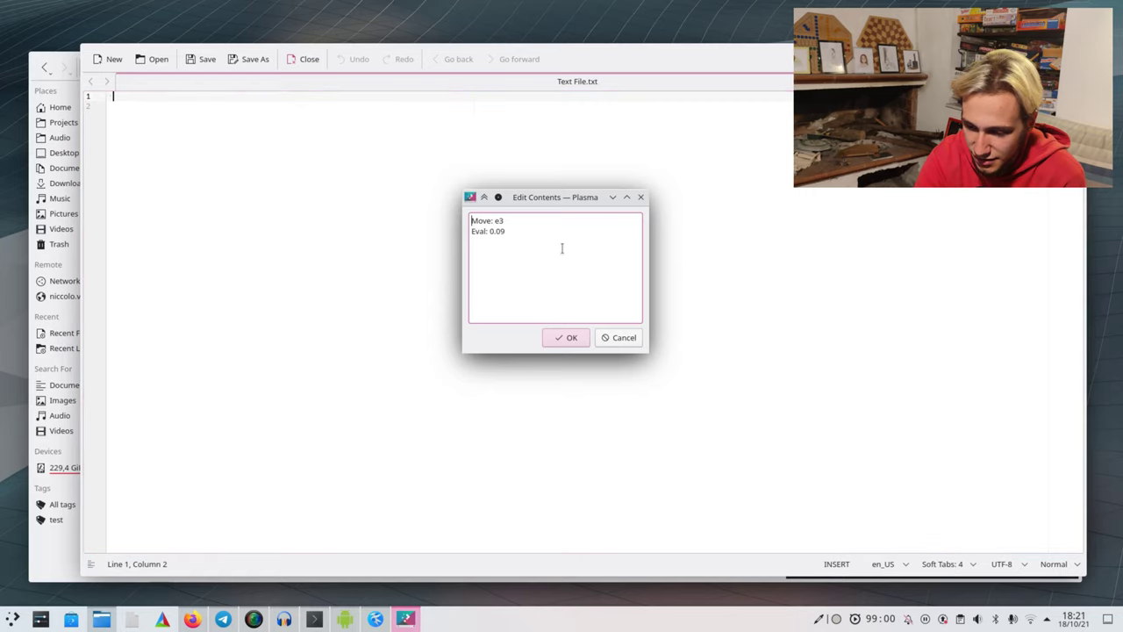
Step: Reposition and slightly enlarge the Edit Contents dialog over the text editor, and close it without changing the entry
left_click_drag(545, 196, 646, 185)
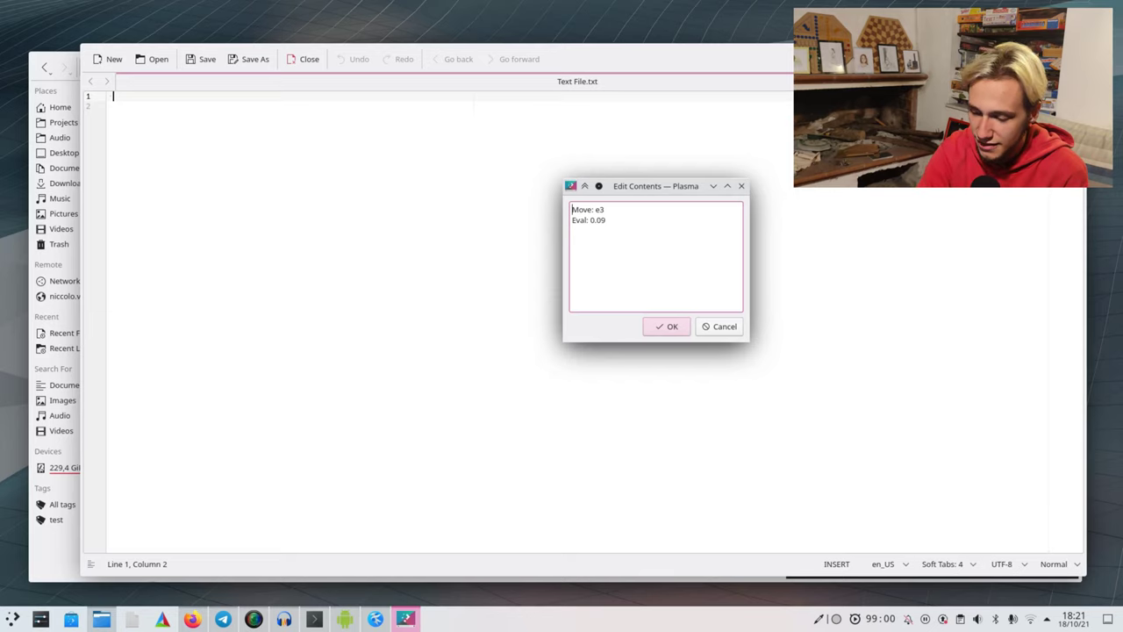
key("Return")
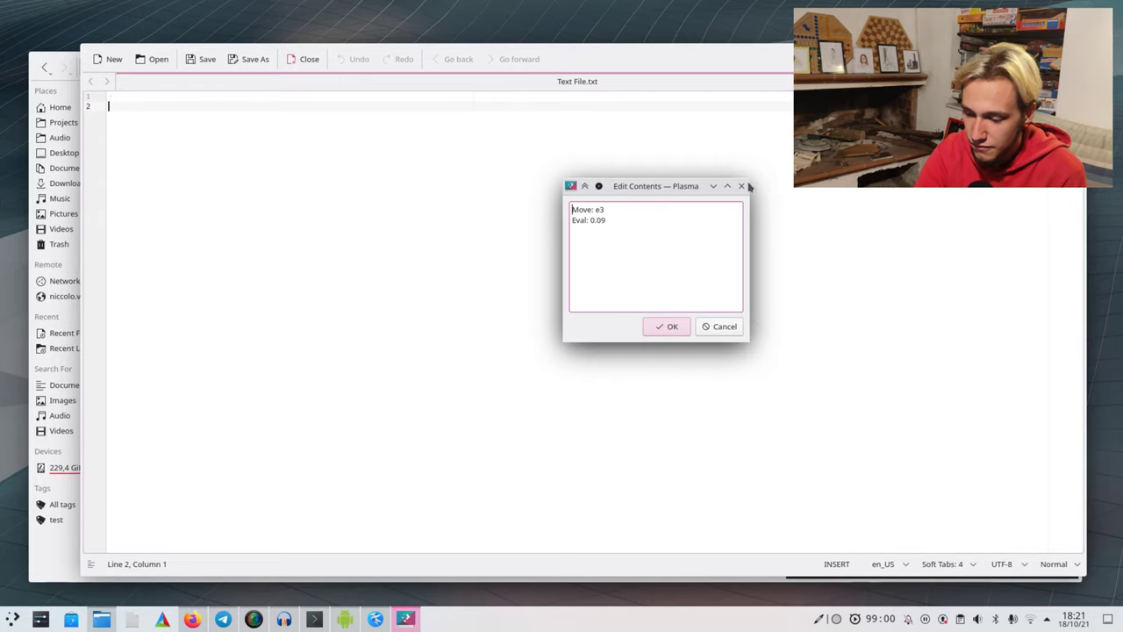
left_click_drag(654, 187, 618, 289)
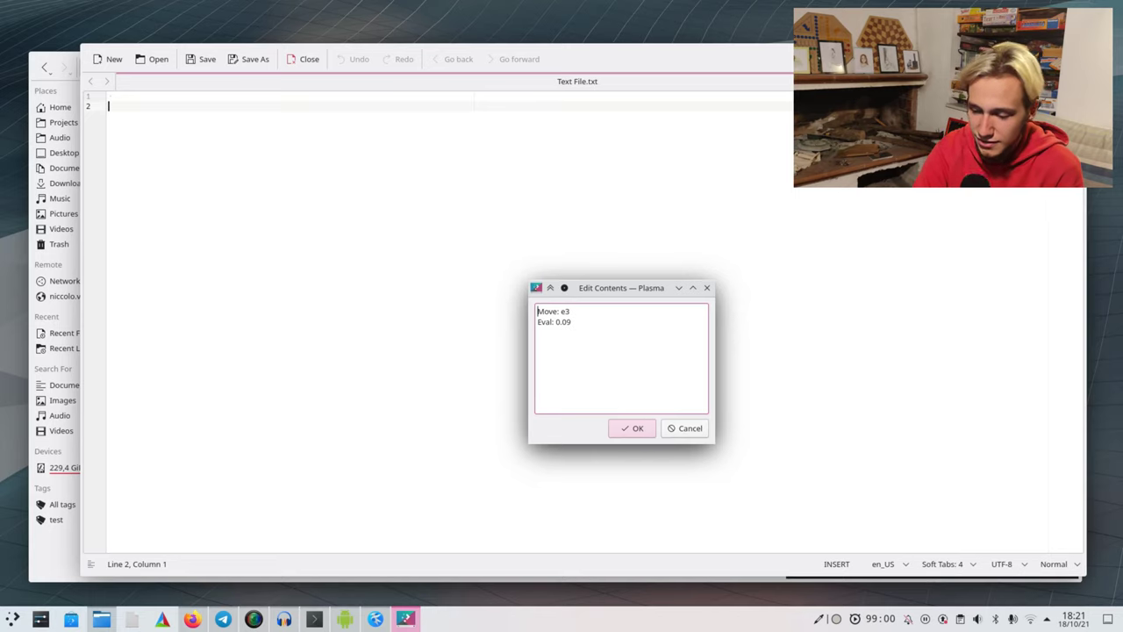
left_click_drag(681, 442, 681, 446)
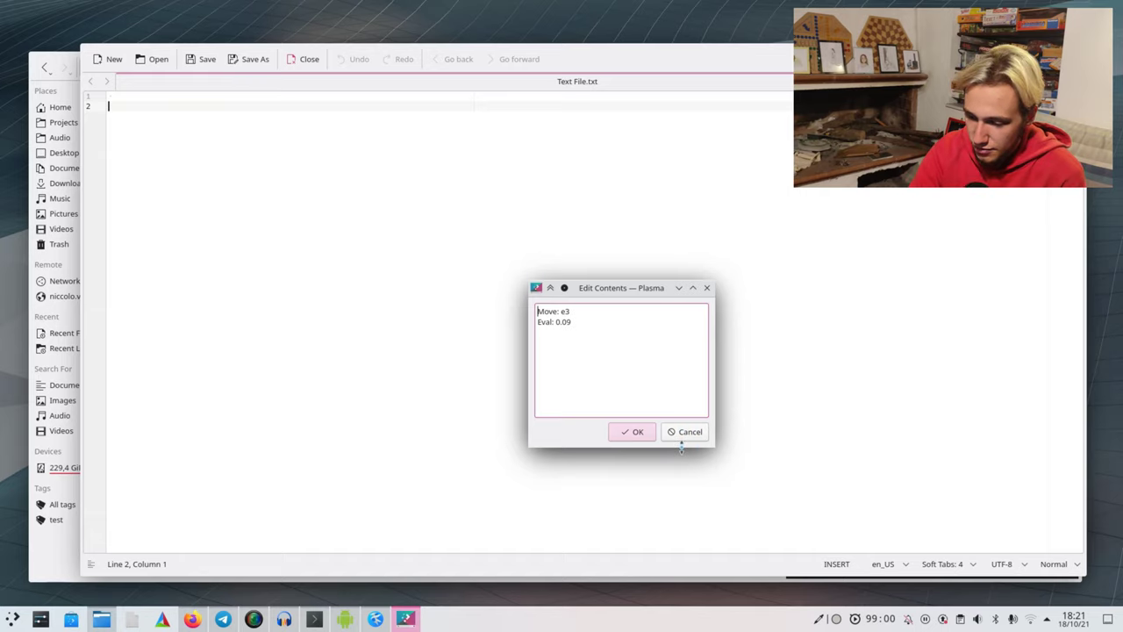
left_click(707, 287)
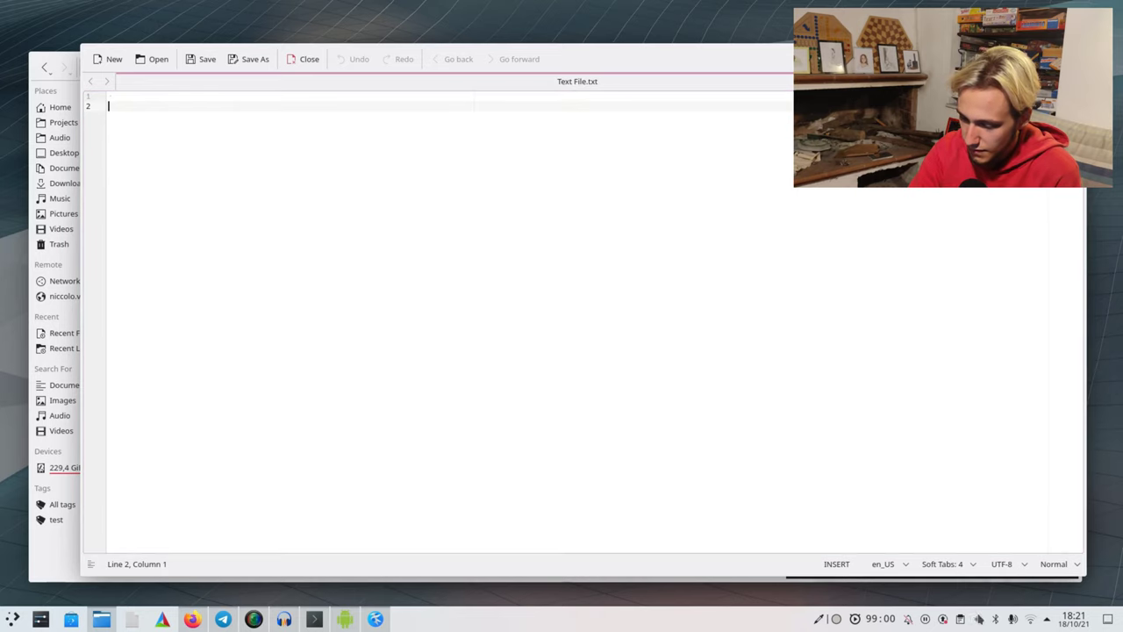
Step: Set the built-in speakers' volume to 75%, the Q2U handheld mic speakers to 98% and the internal microphone to 38%
left_click(978, 619)
scroll(1009, 420, "up", 3)
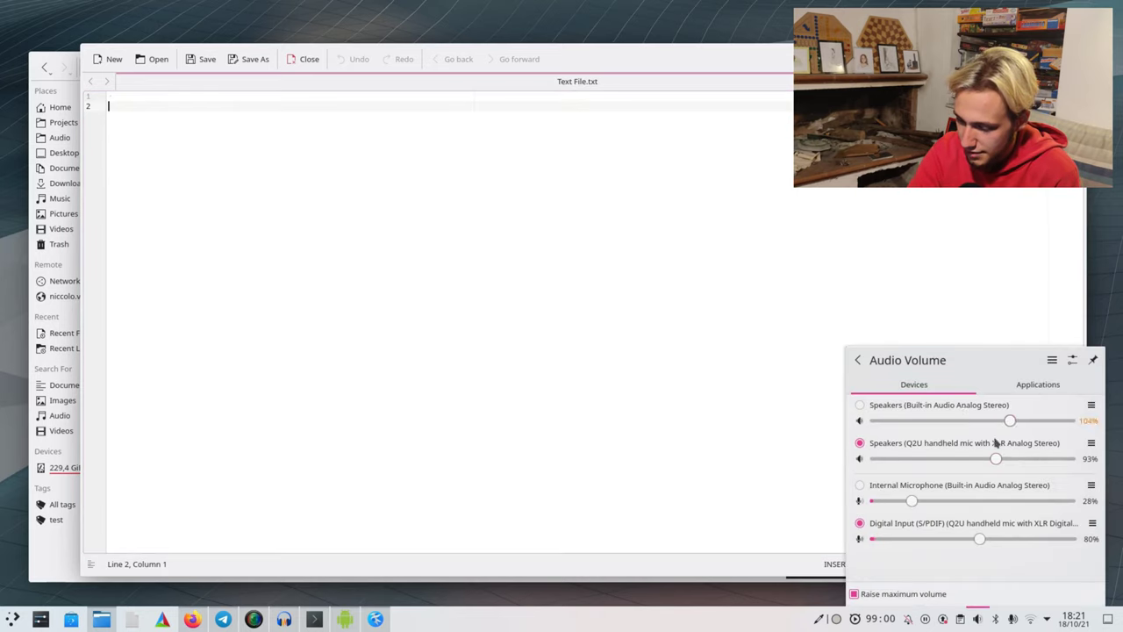
scroll(1009, 459, "up", 4)
scroll(966, 504, "up", 2)
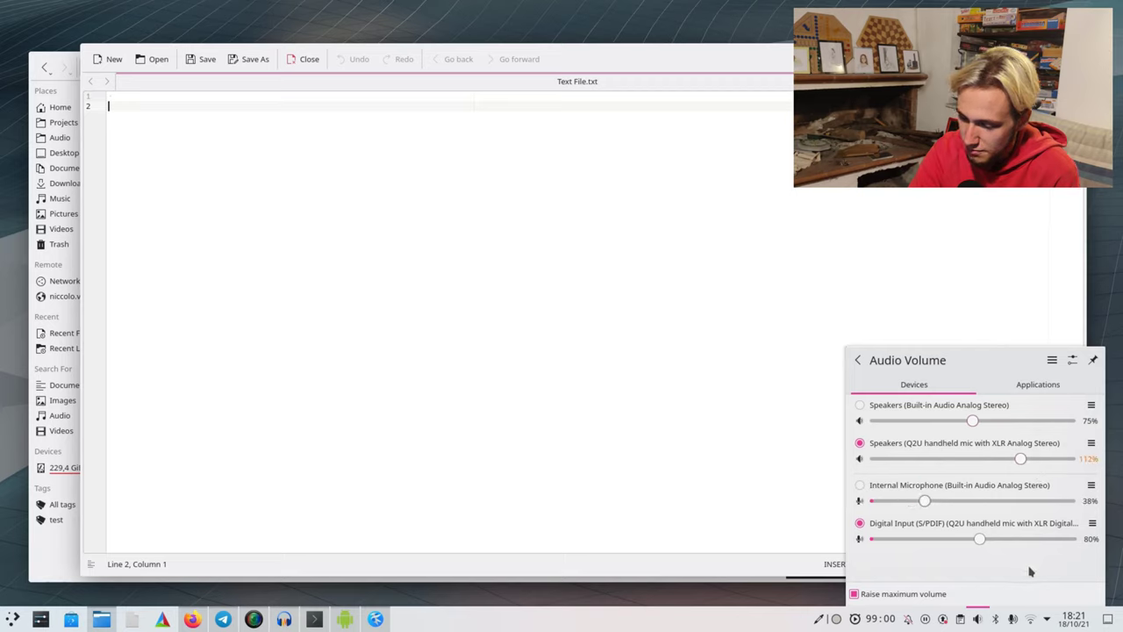
scroll(1016, 474, "down", 3)
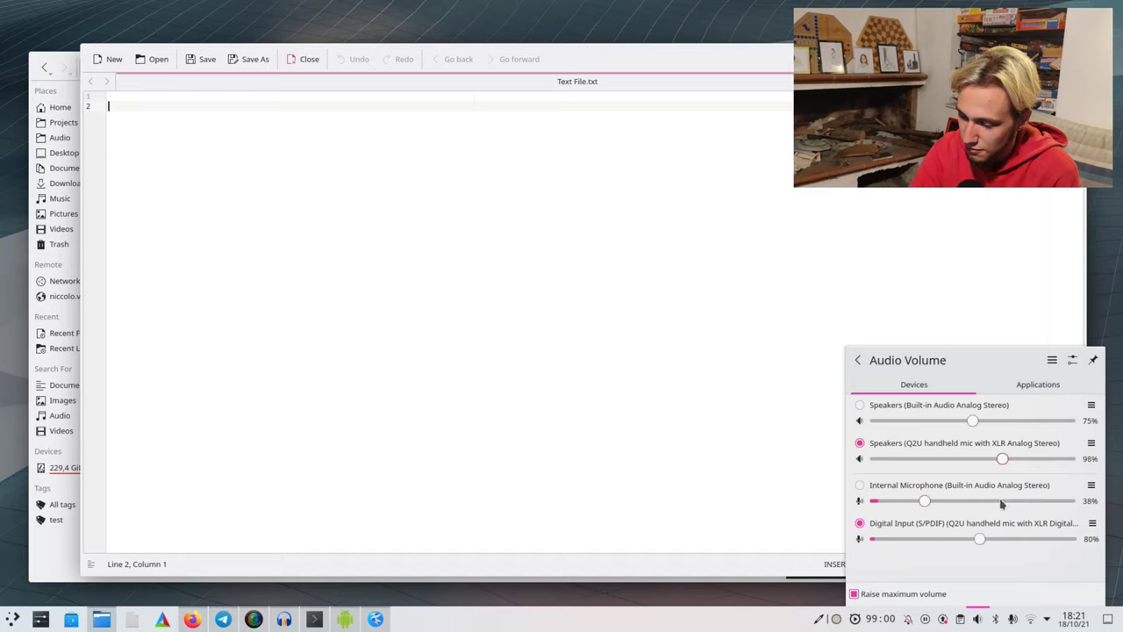
Step: Set the ALSA plug-in [audacity] stream to 100% in the per-application volumes and dismiss the audio volume controls
left_click(1045, 383)
left_click_drag(1069, 421, 1085, 498)
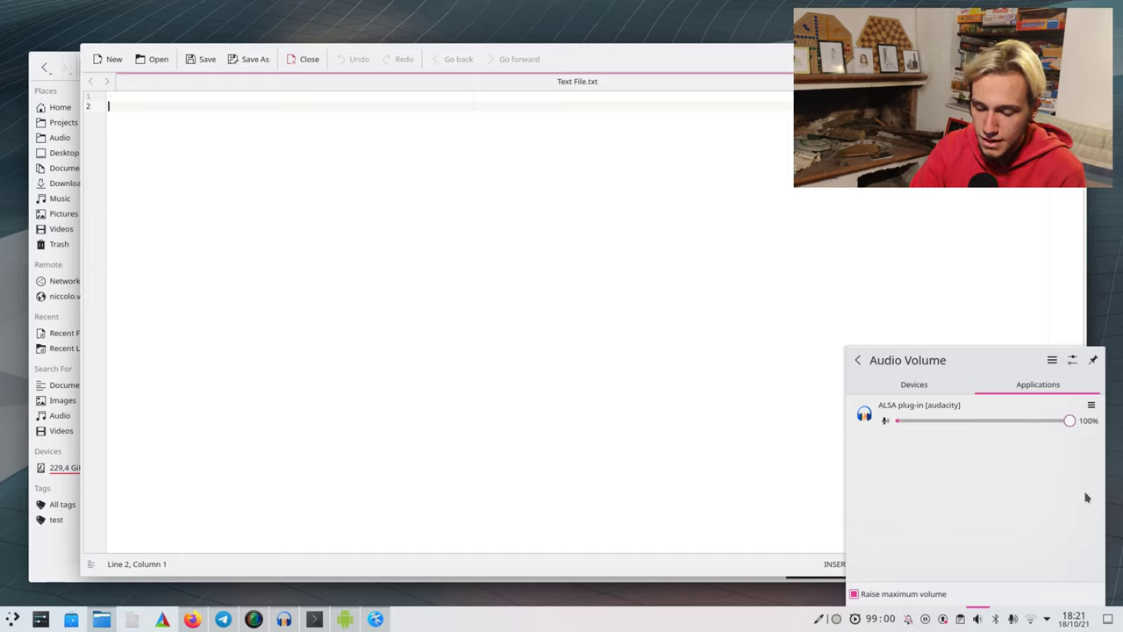
left_click(649, 499)
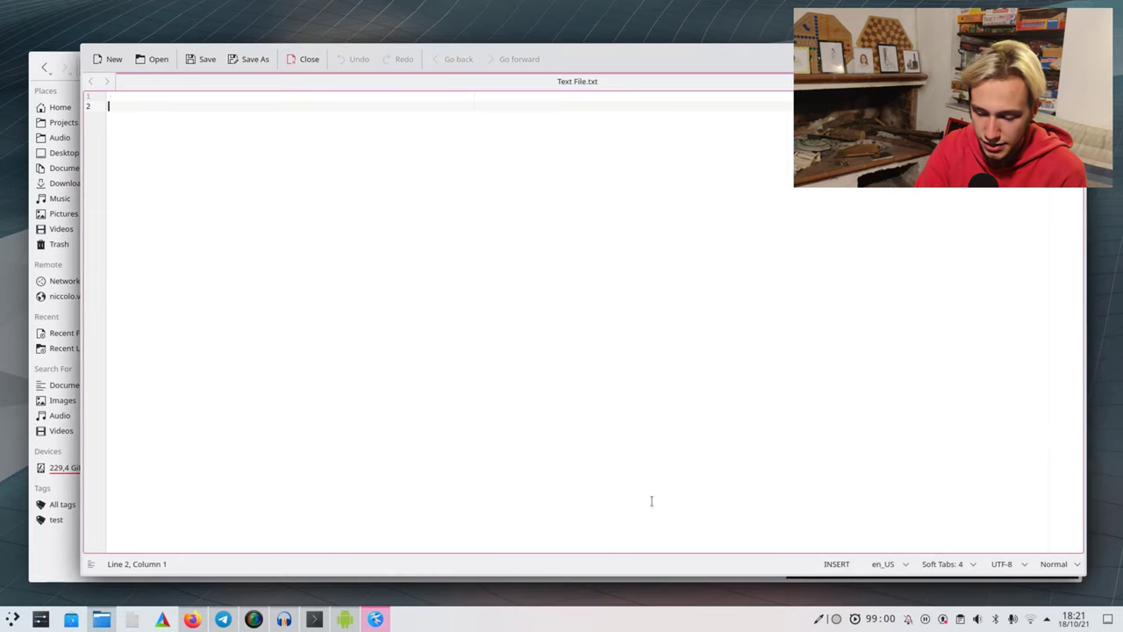
Step: Minimize and restore the Kate window with Text File.txt twice to demonstrate the window animation
left_click(376, 619)
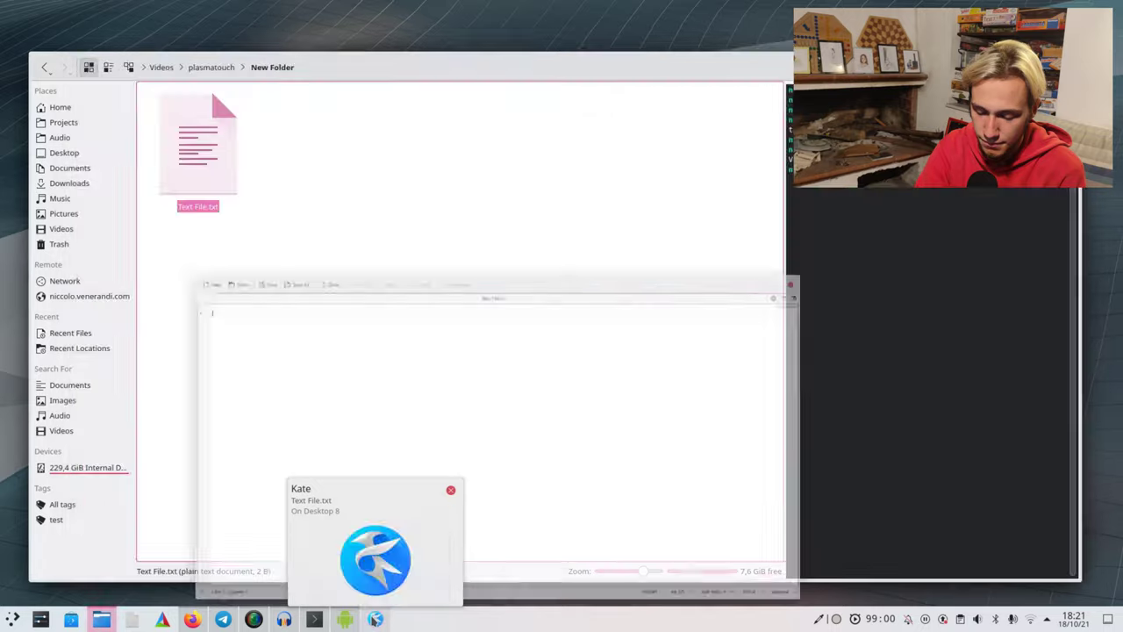
left_click(376, 620)
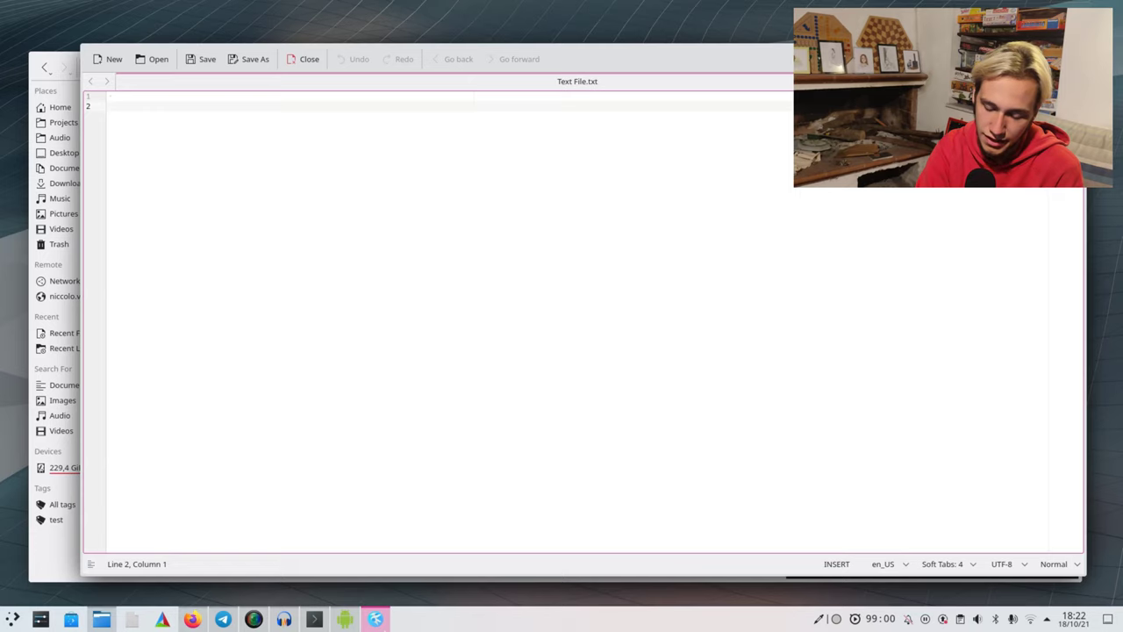
key("ctrl+q")
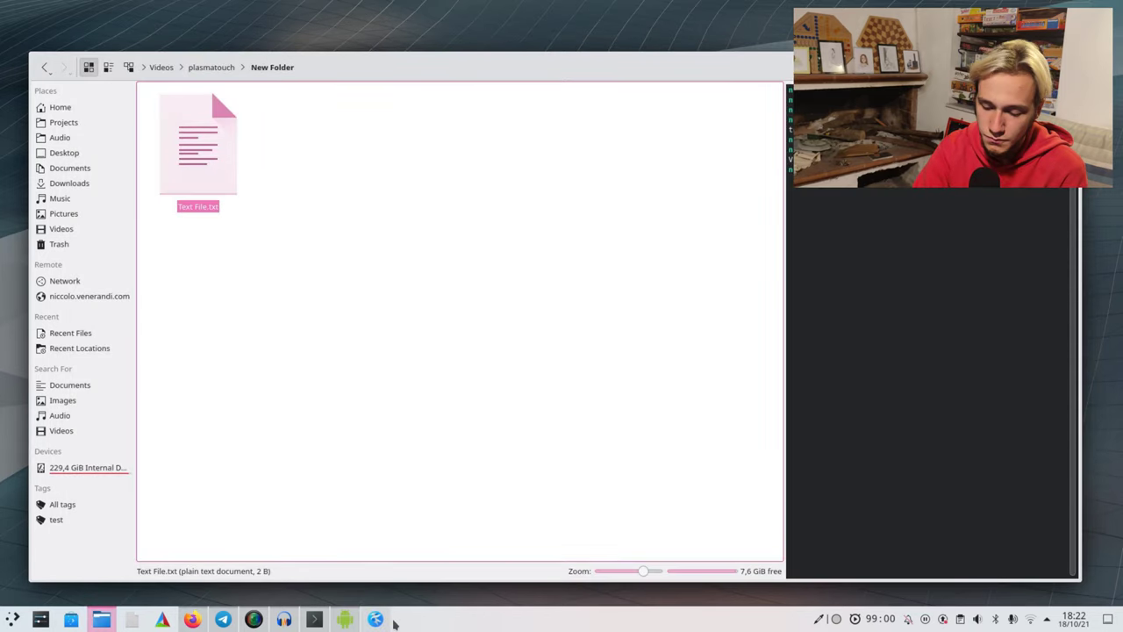
left_click(378, 621)
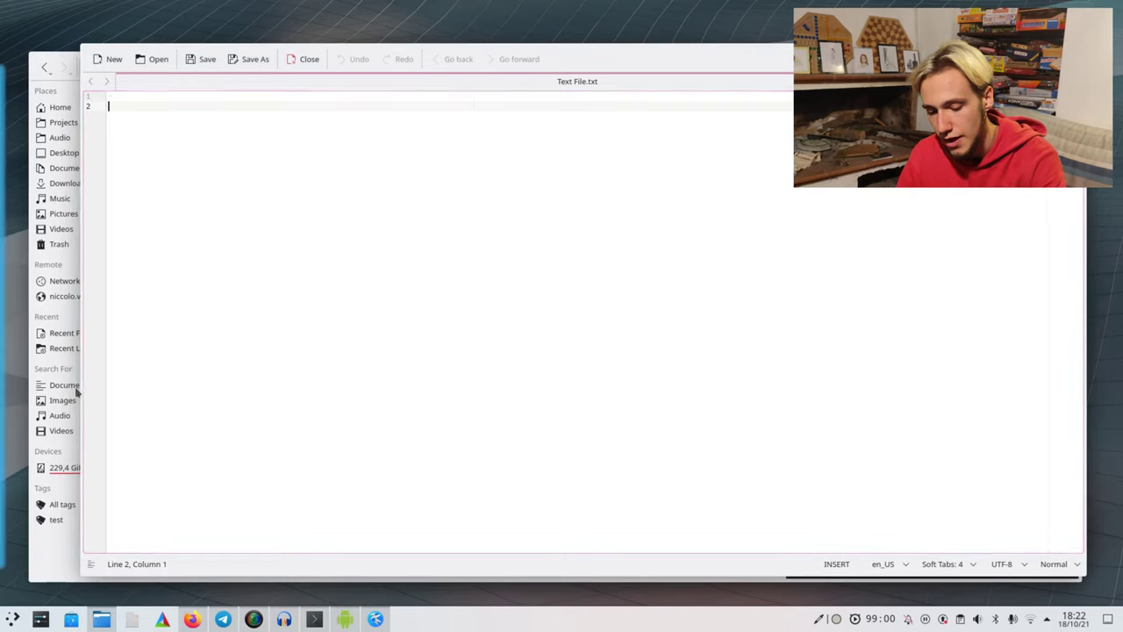
Step: Show and dismiss the overview of all open windows several times, and return to the Text File.txt window in Kate
key("ctrl+F9")
key("Escape")
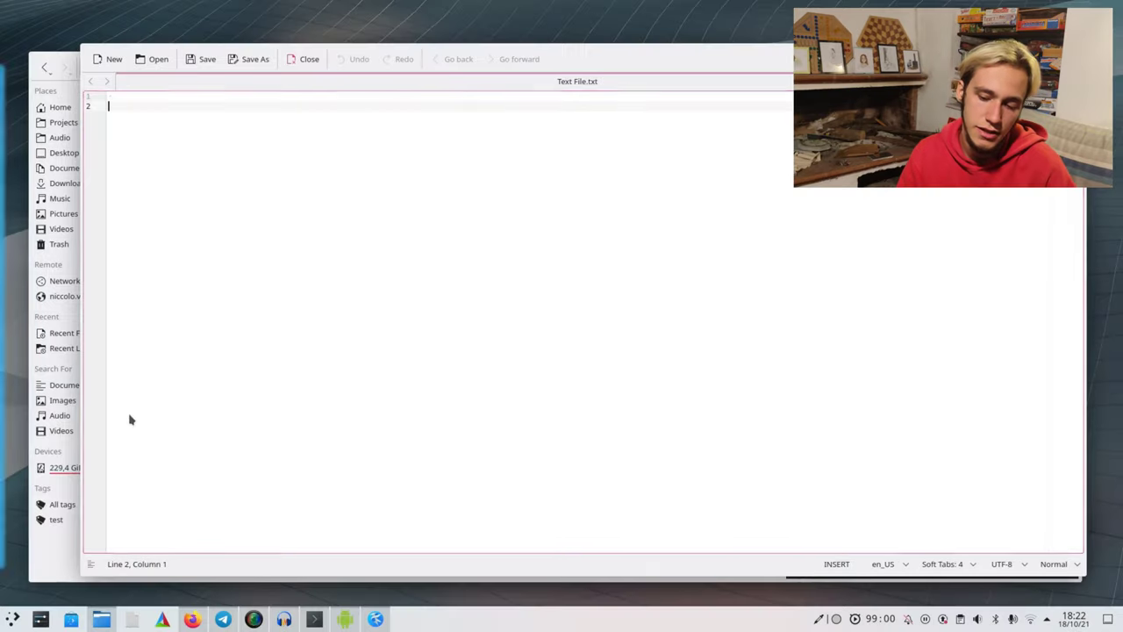
key("ctrl+F9")
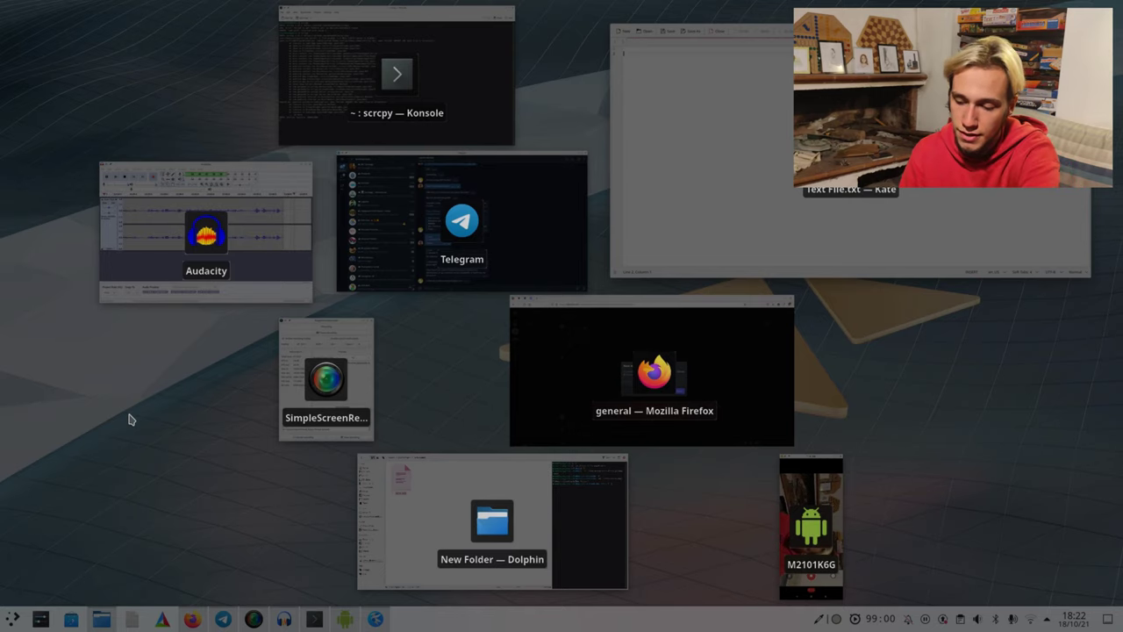
key("Escape")
key("ctrl+F9")
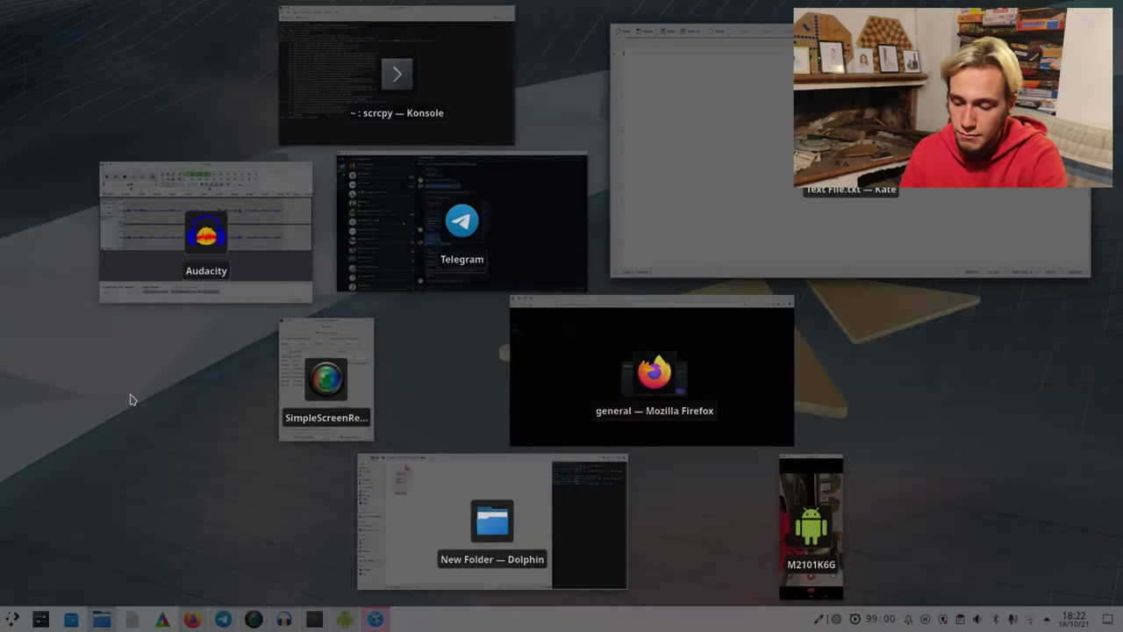
left_click(617, 403)
key("ctrl+F9")
left_click(755, 214)
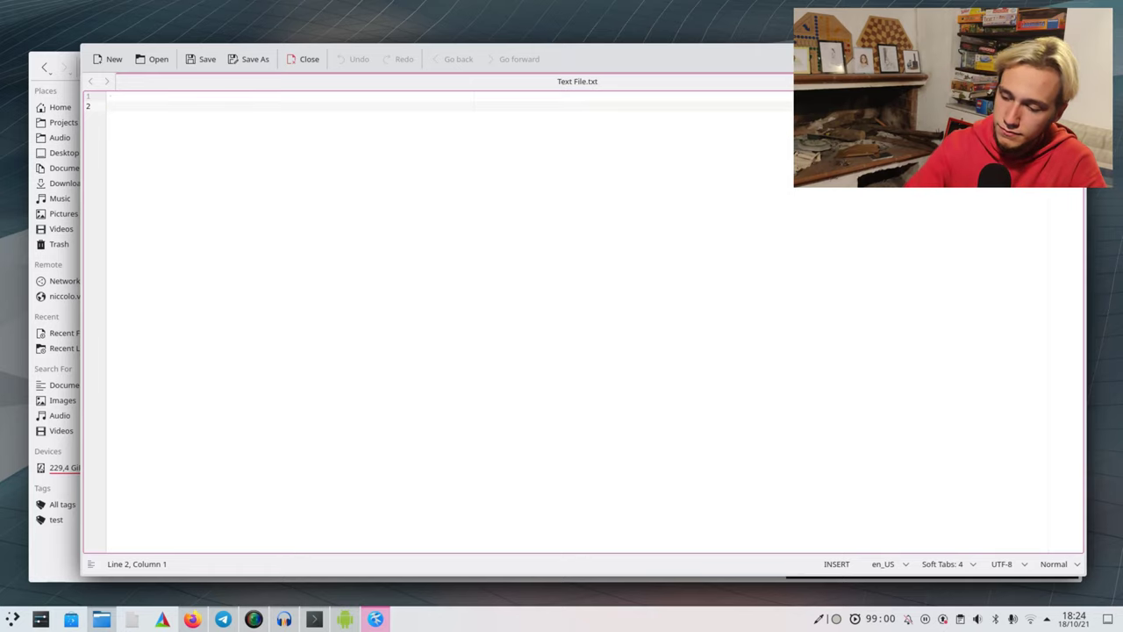
Step: Close the Kate window with Text File.txt and the Dolphin window showing New Folder
key("ctrl+w")
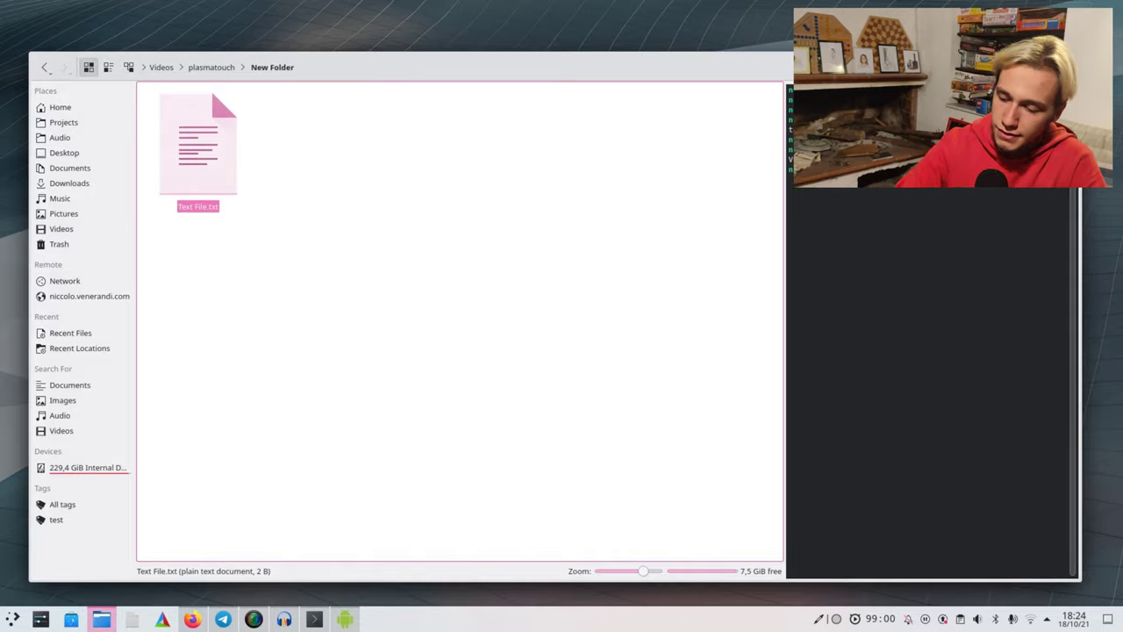
key("ctrl+q")
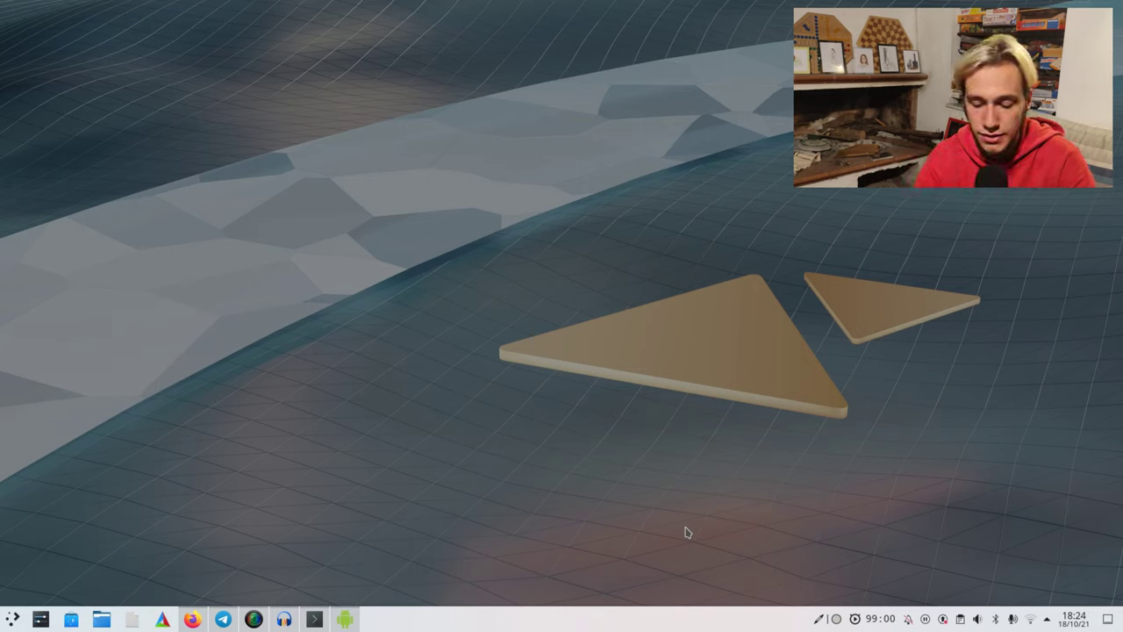
Step: Open the application launcher's favorites and show the context actions of Firefox Web Browser
left_click(21, 619)
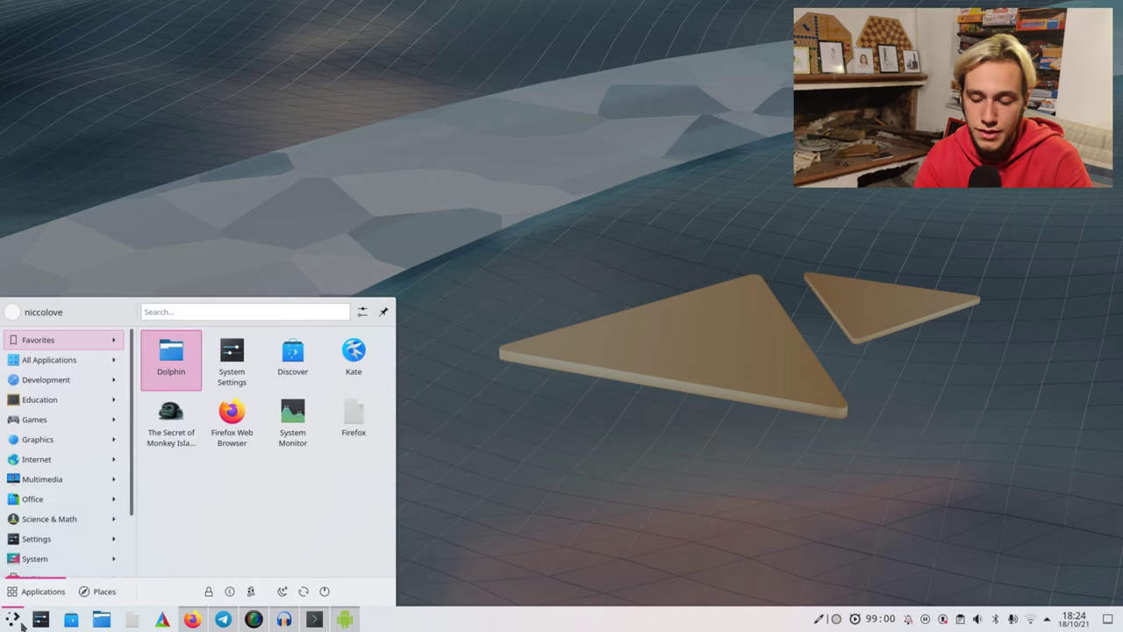
right_click(239, 437)
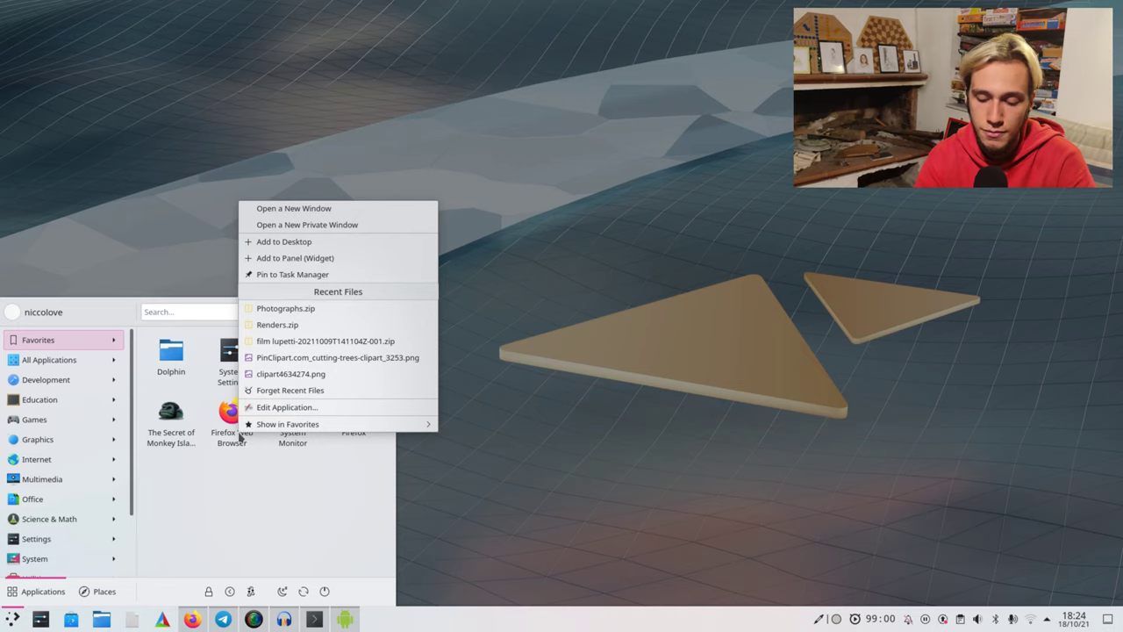